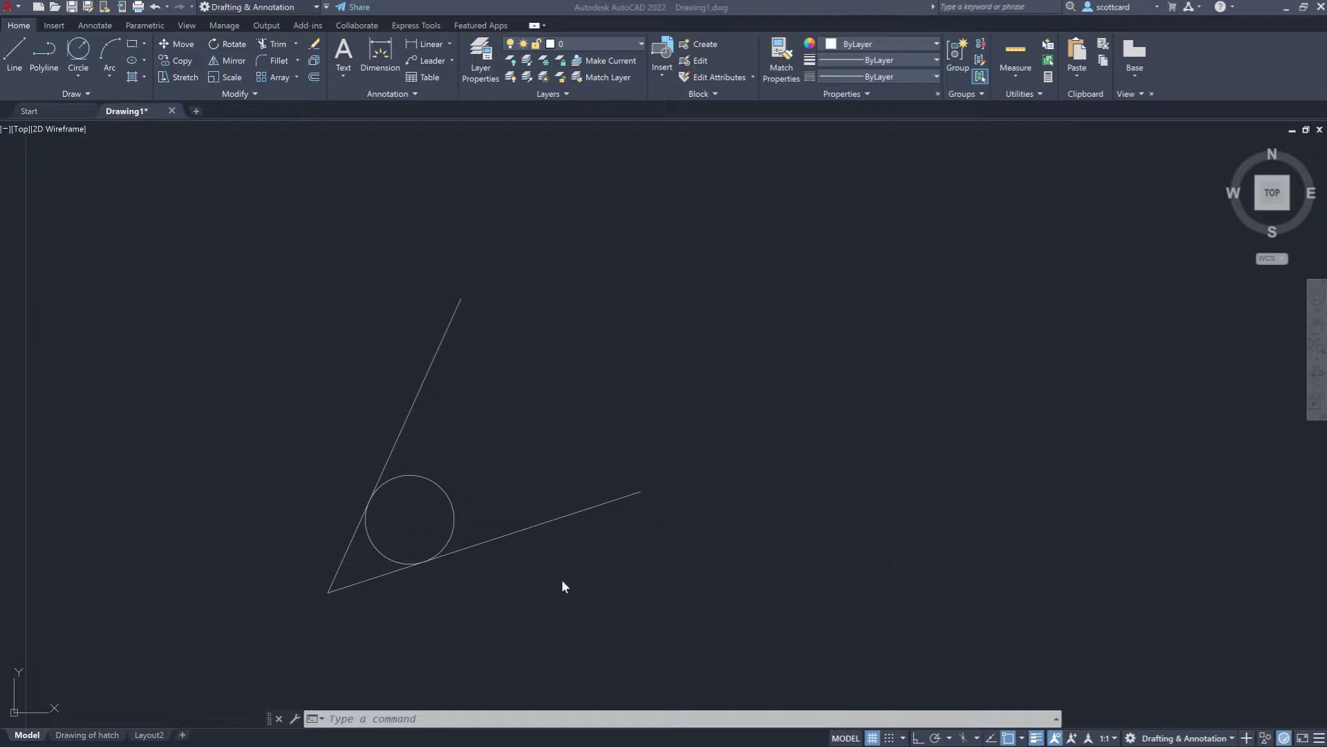
# Draw a larger tan-tan-radius circle tangent to the lower and upper lines, above and right of the small circle.
pyautogui.write('c')
pyautogui.press('Return')
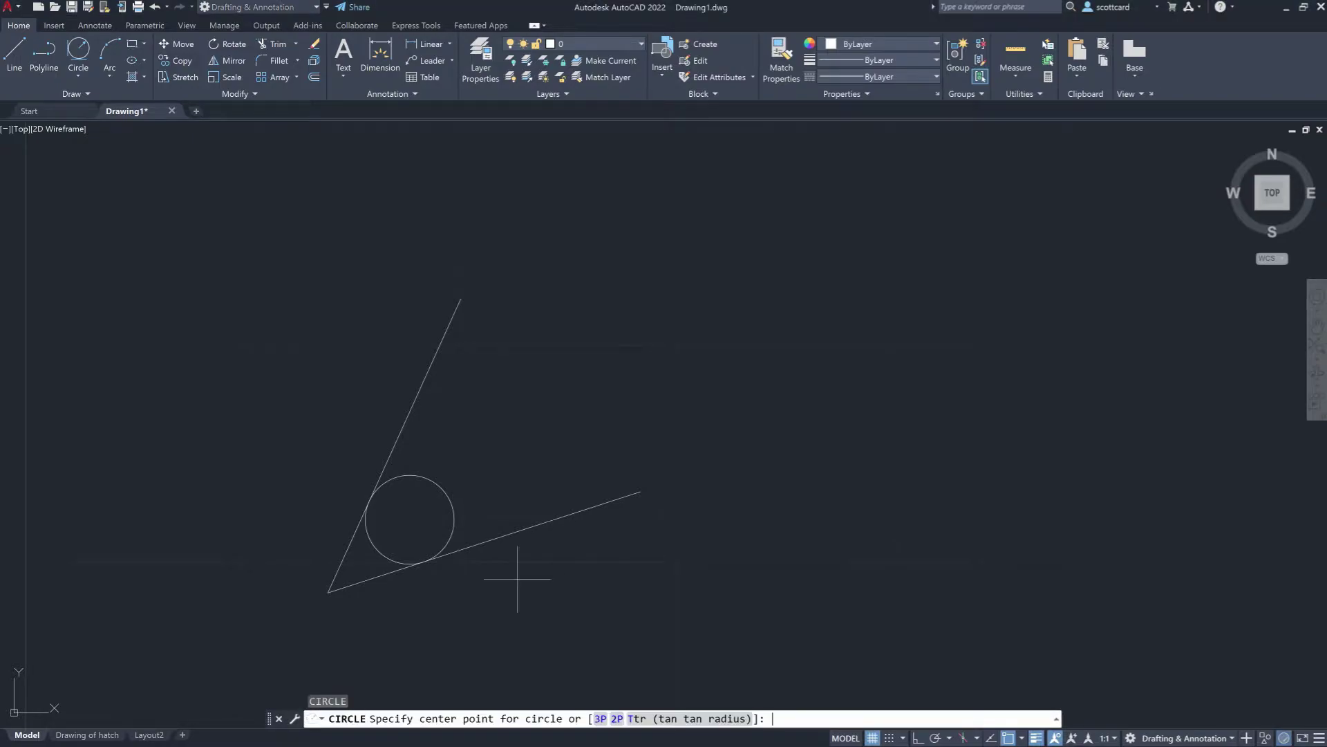
pyautogui.write('ttr')
pyautogui.press('Return')
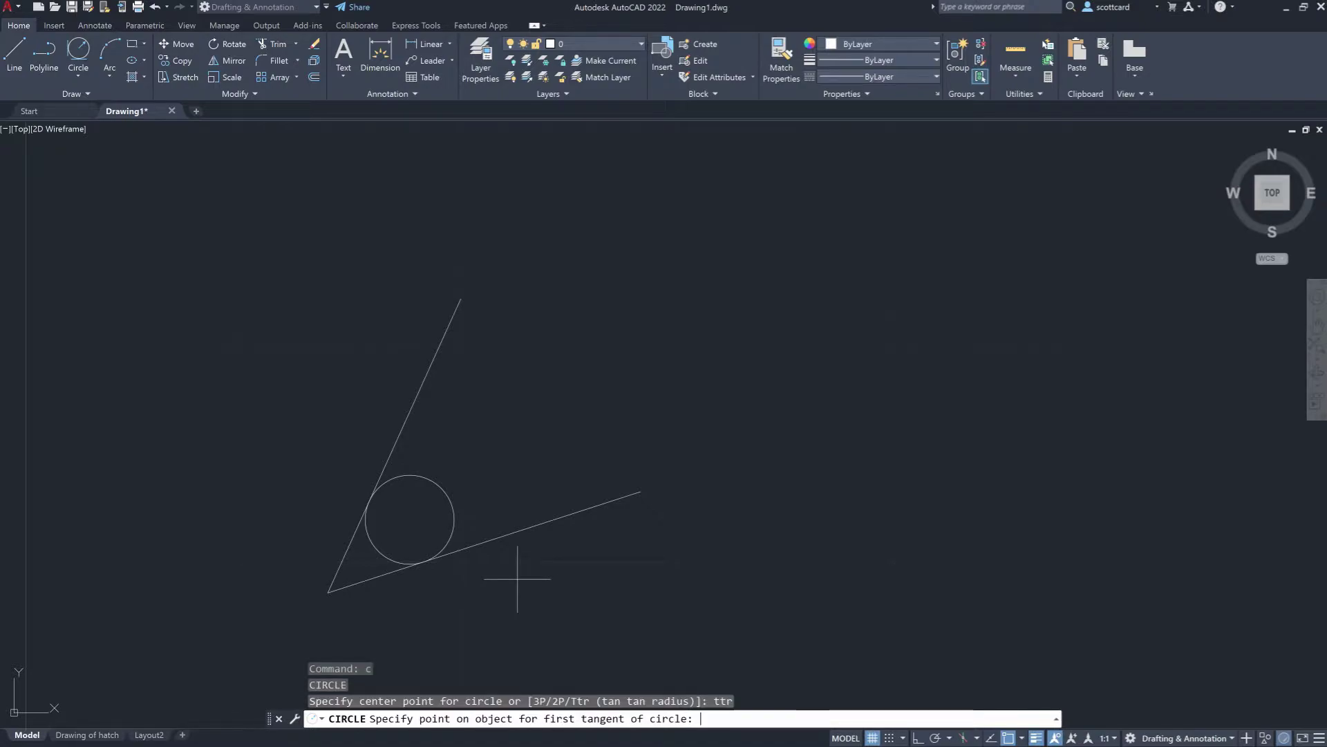
pyautogui.click(526, 532)
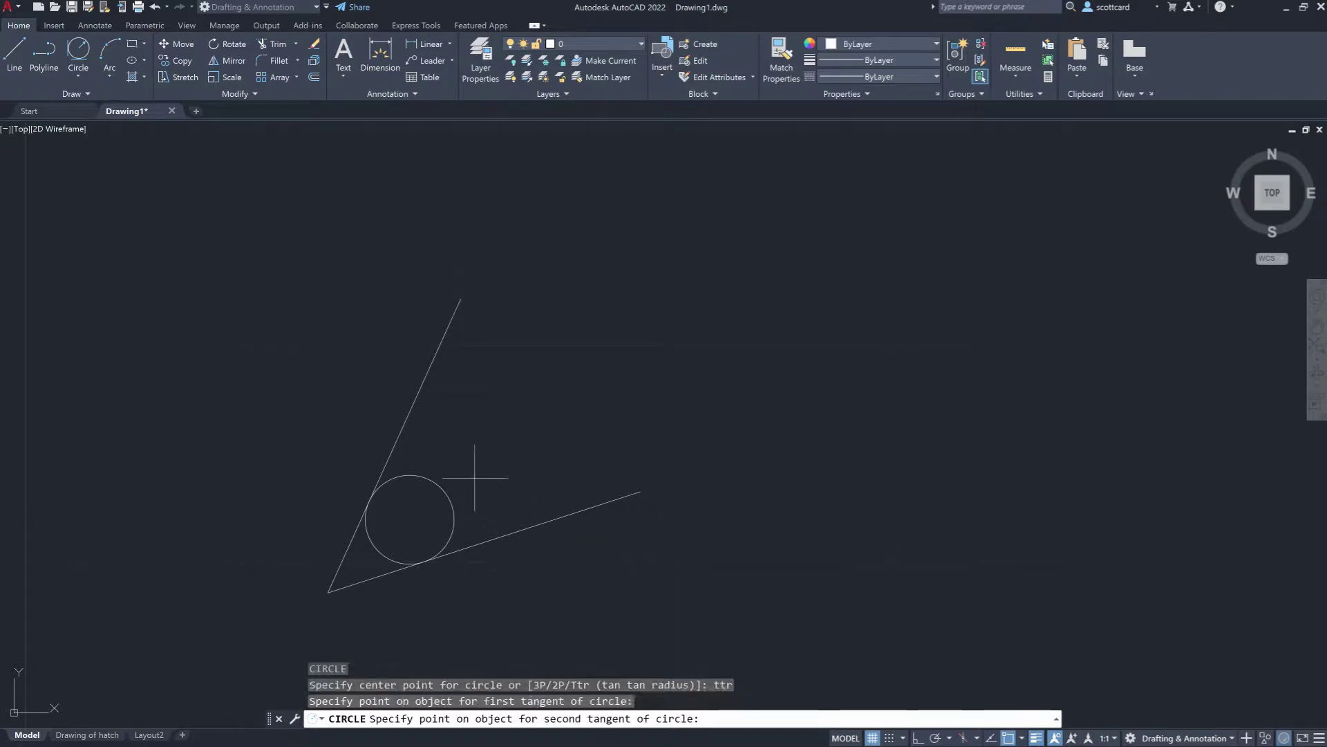
pyautogui.click(413, 402)
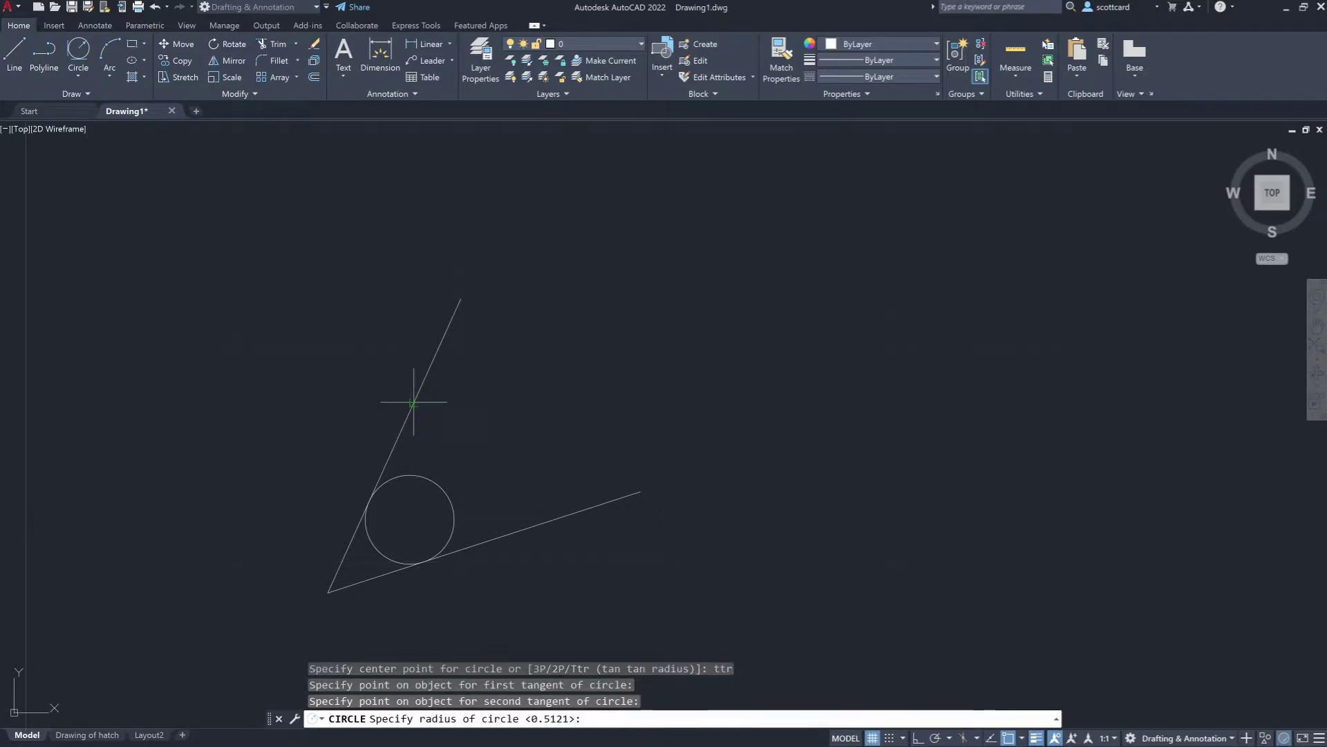
pyautogui.click(474, 457)
pyautogui.click(543, 433)
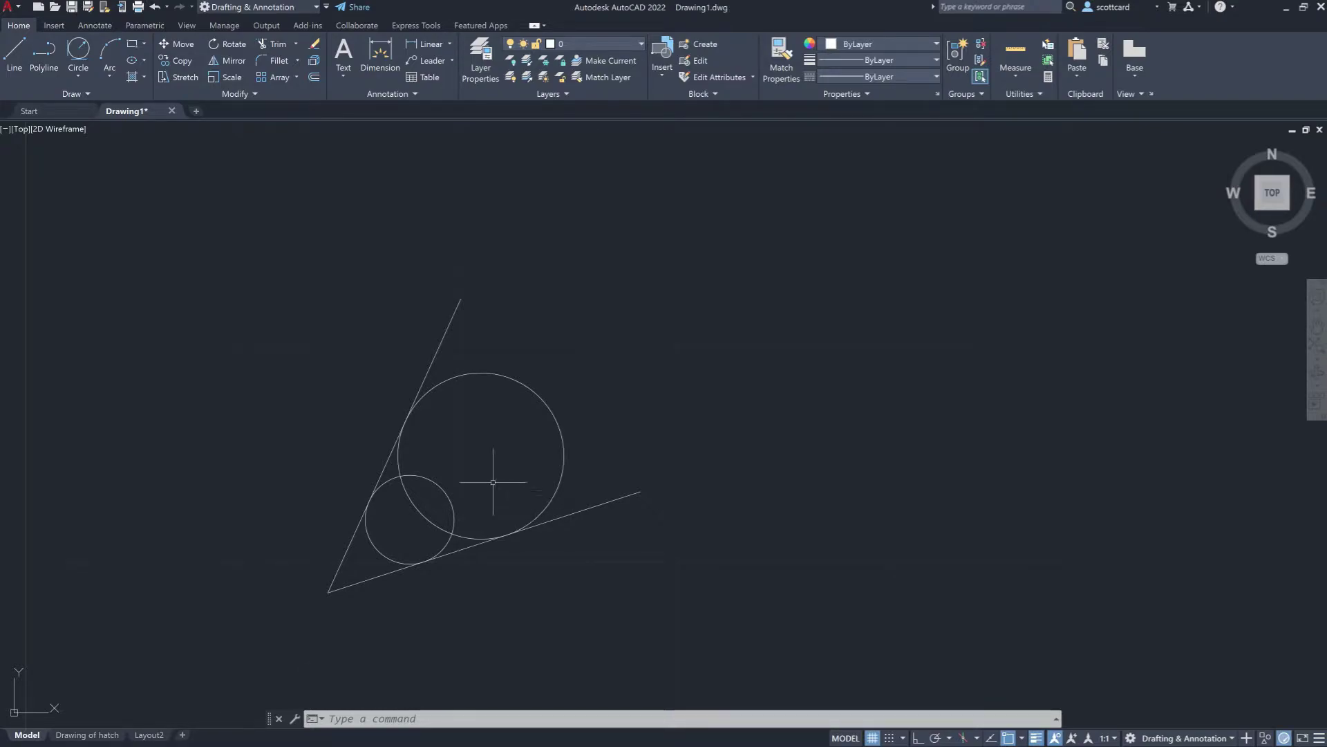
# Cancel any active command and start the LINE command with L.
pyautogui.press('Escape')
pyautogui.press('Escape')
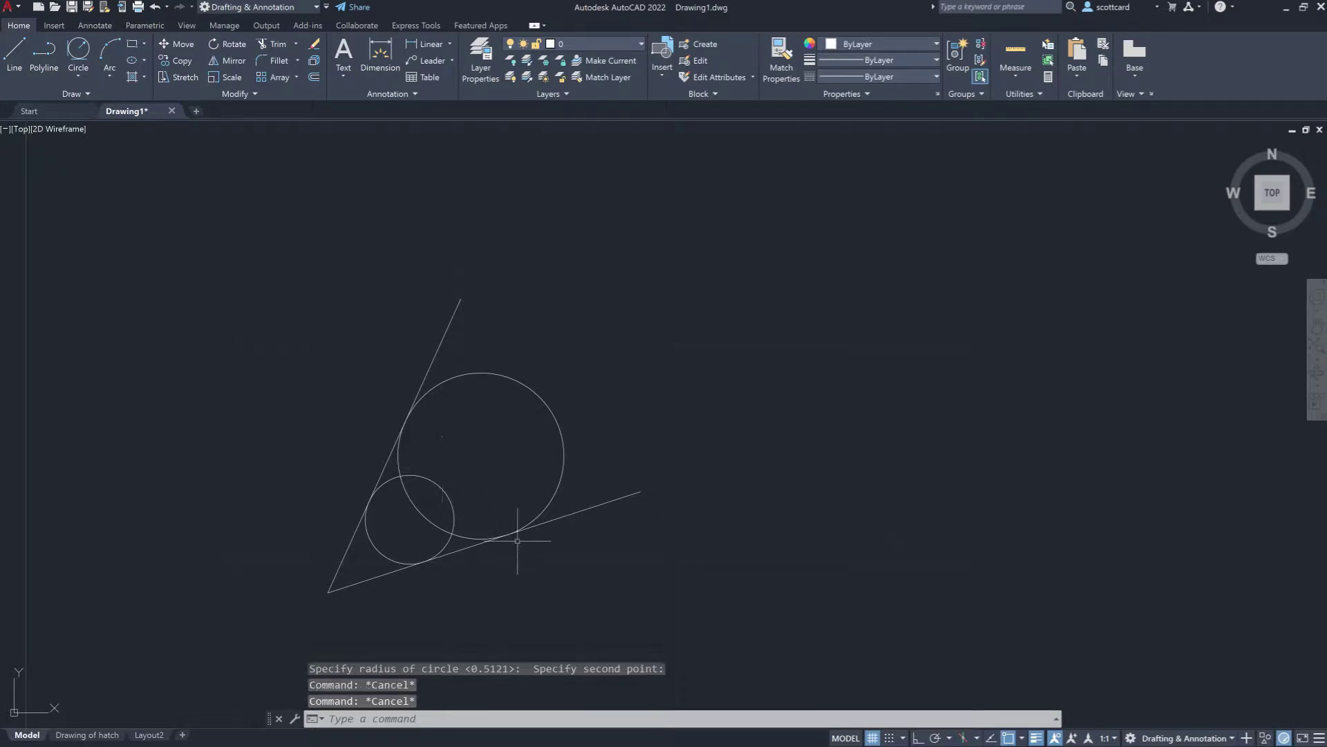
pyautogui.write('l')
pyautogui.press('Return')
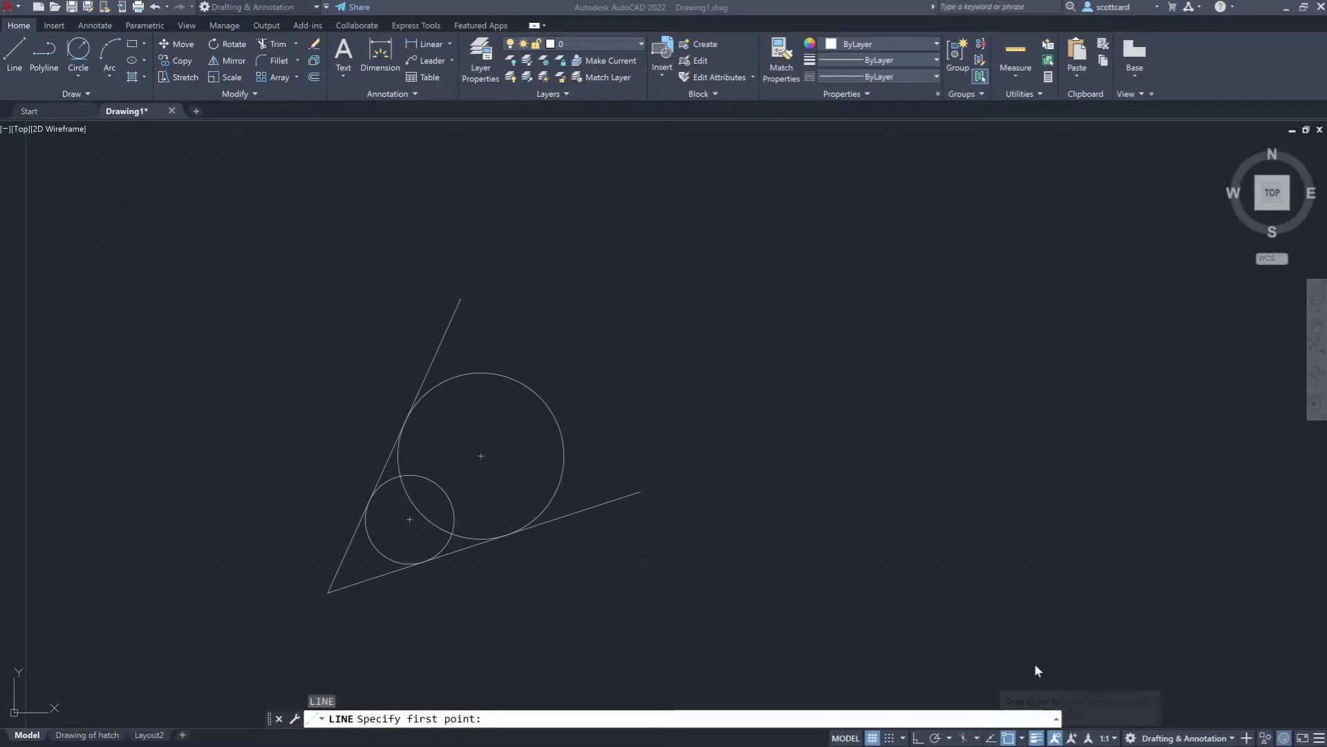
# Toggle object snapping off and on, leave it on, and show the snap-mode list.
pyautogui.press('F3')
pyautogui.press('F3')
pyautogui.press('F3')
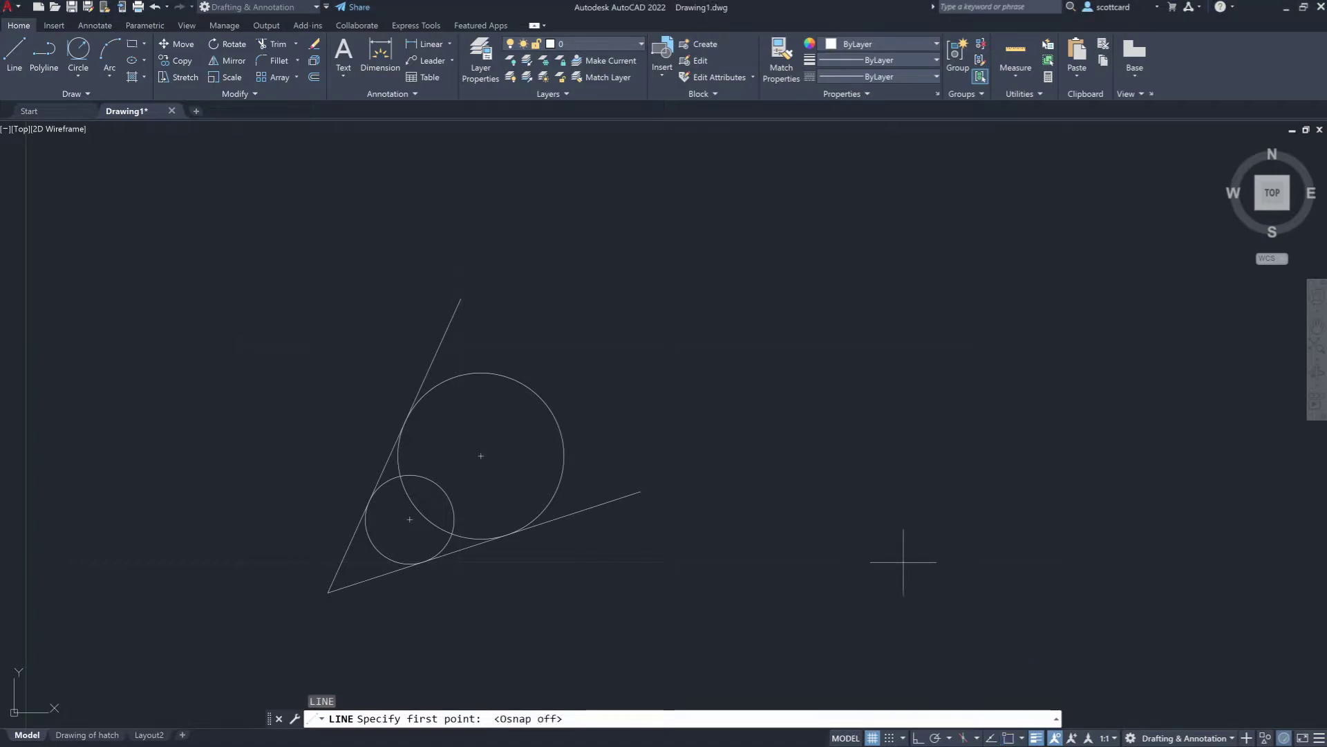
pyautogui.click(1009, 738)
pyautogui.click(1008, 738)
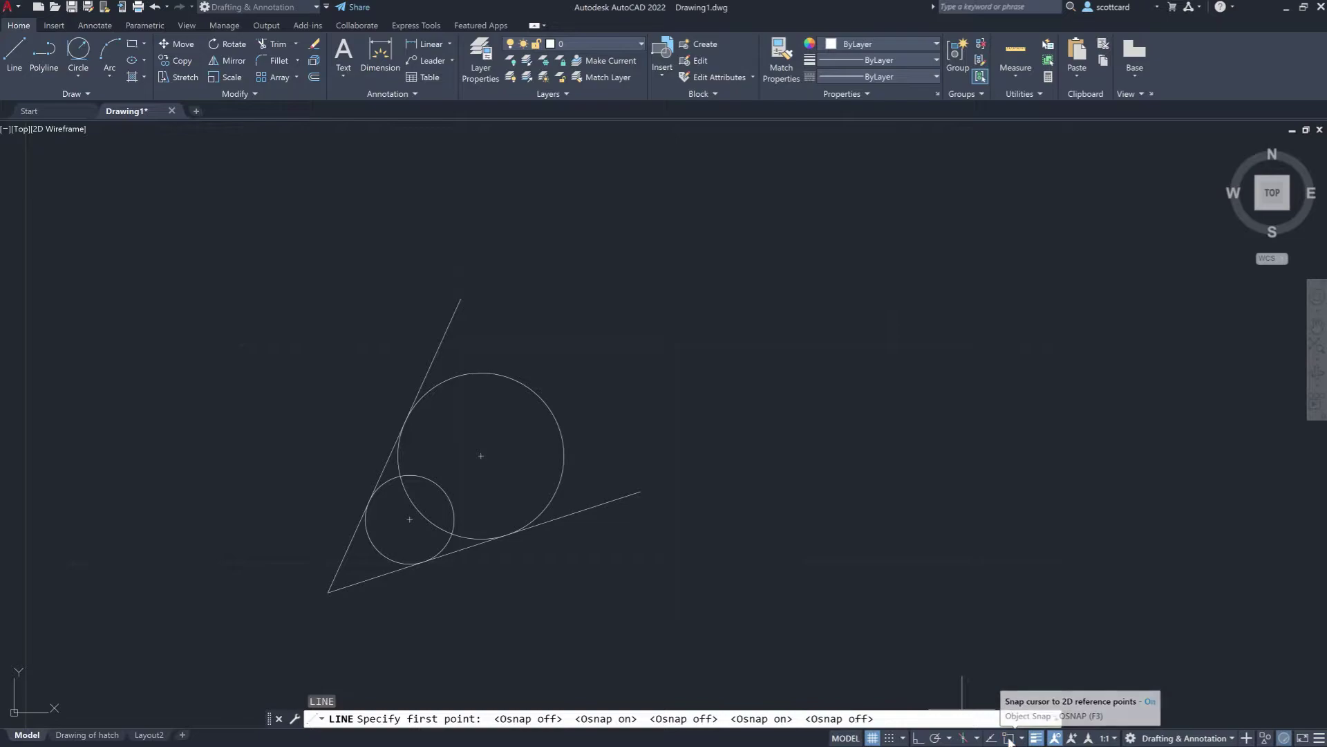
pyautogui.click(1012, 738)
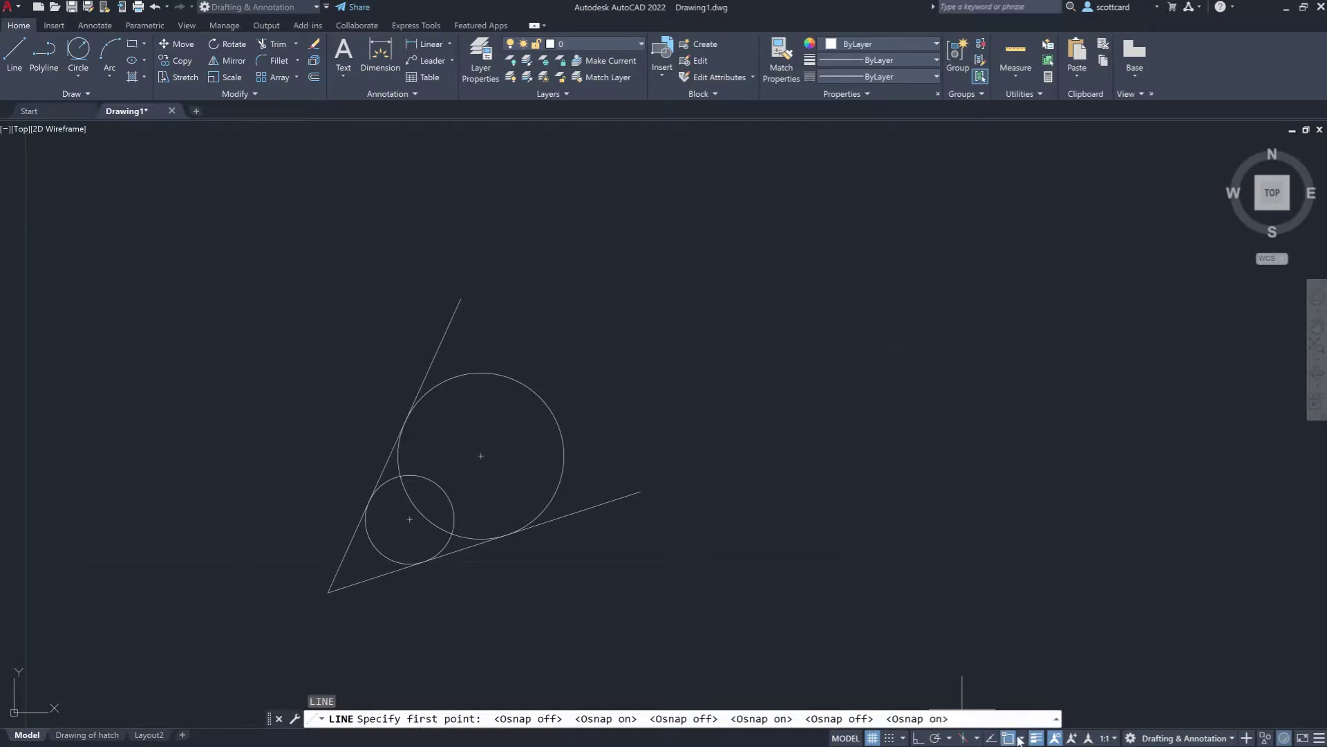
pyautogui.click(1023, 739)
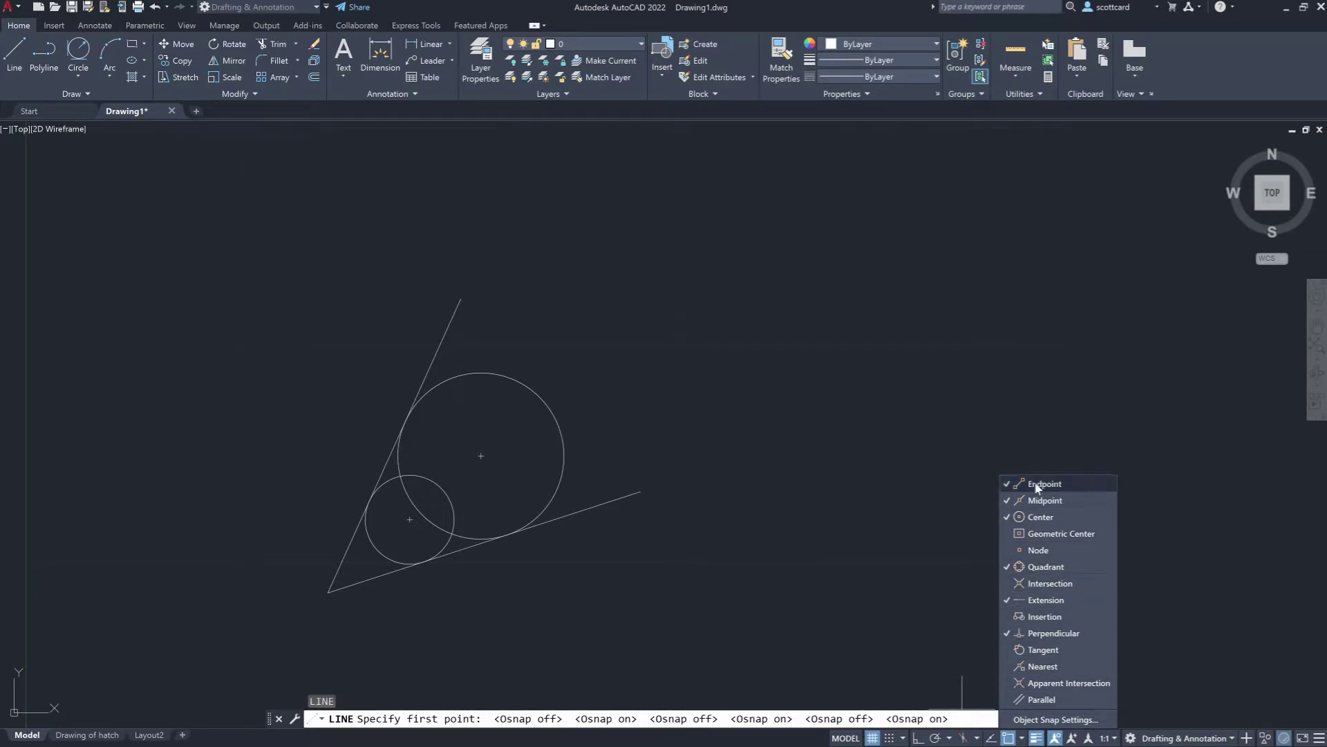
# Enable every object snap mode with Select All in Drafting Settings and confirm.
pyautogui.click(1041, 720)
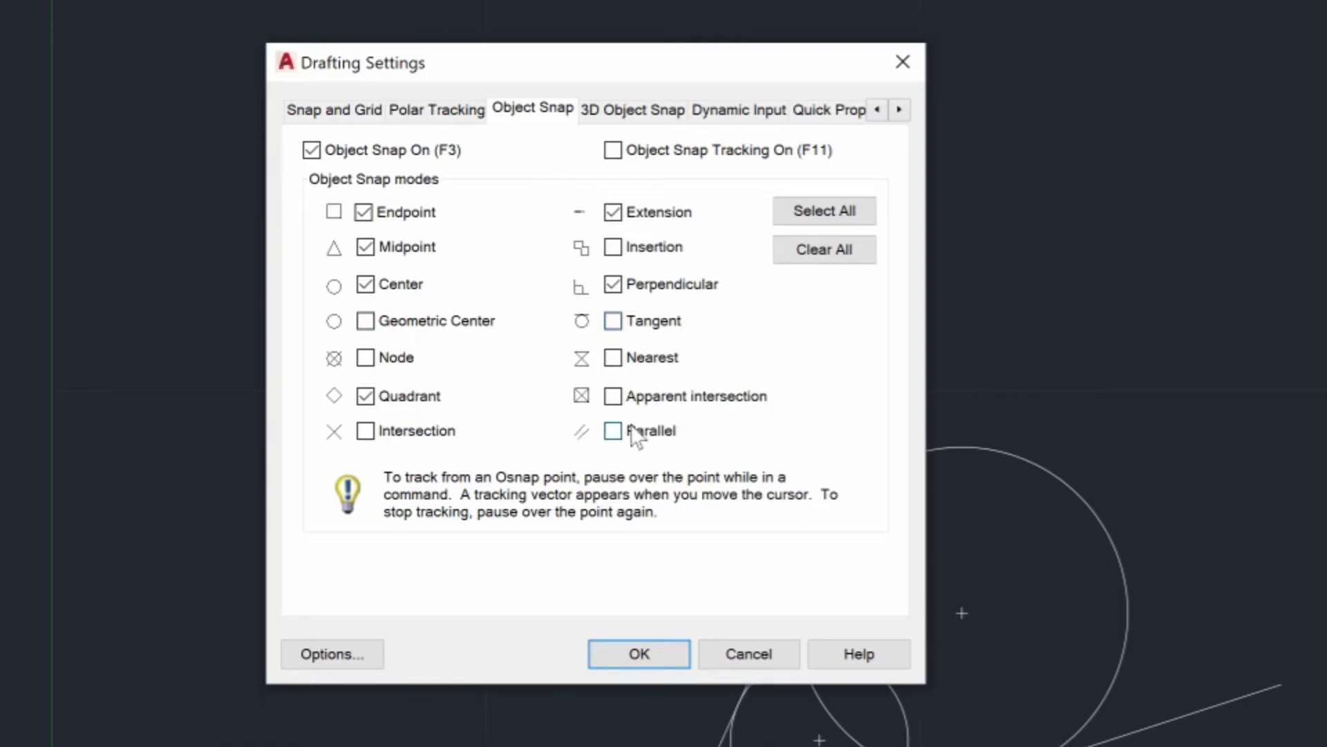
pyautogui.moveTo(612, 437)
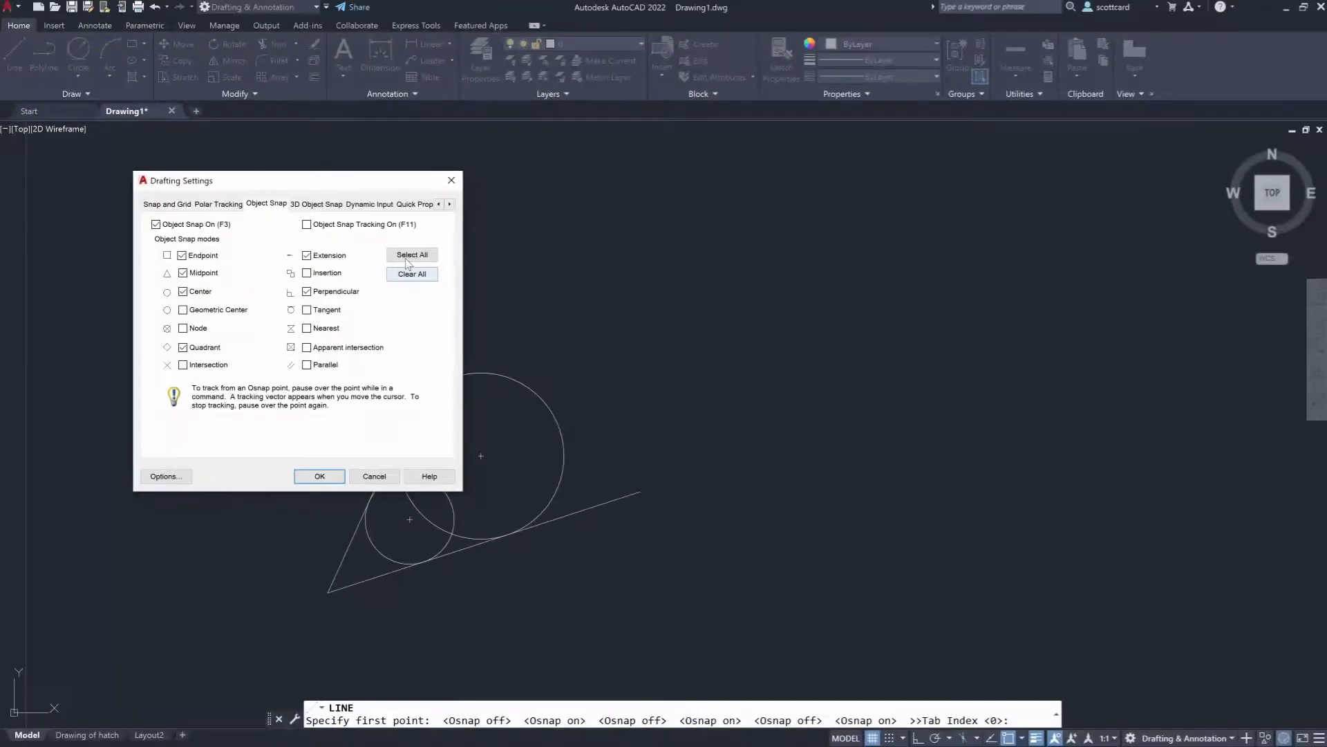
pyautogui.click(408, 258)
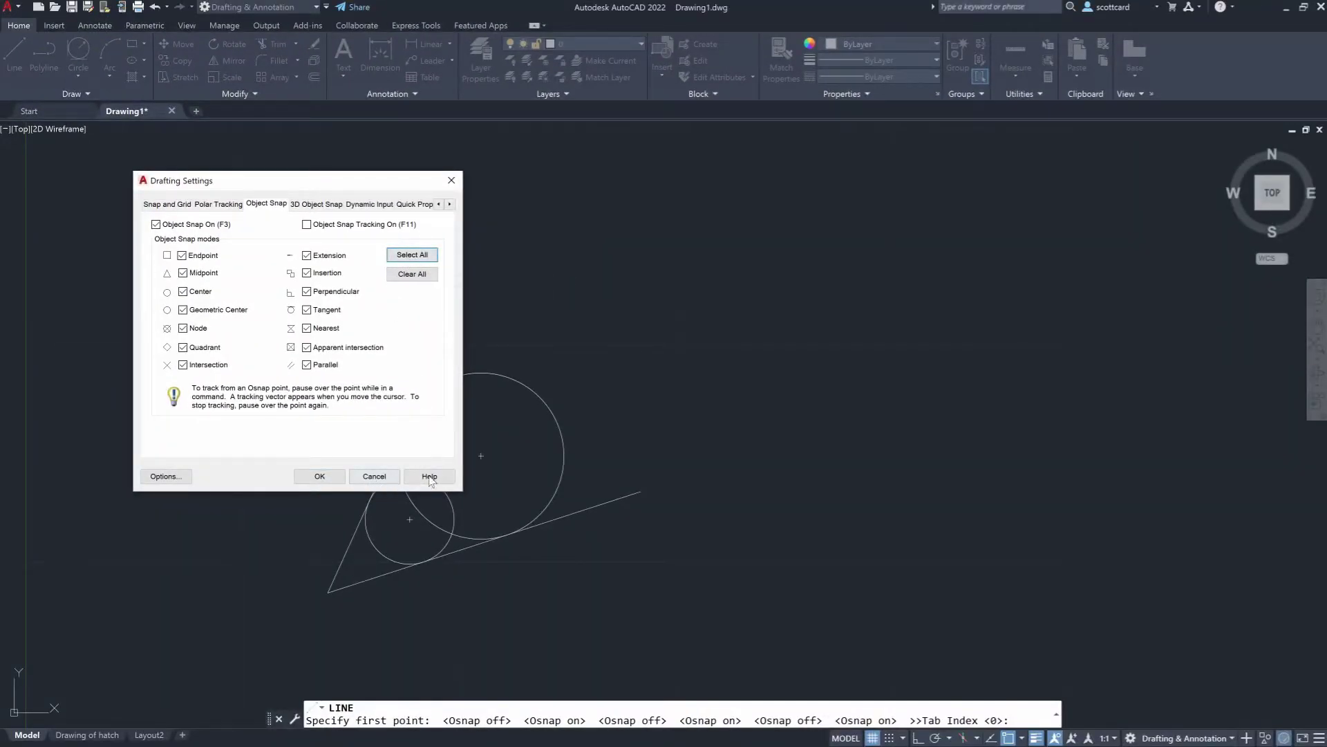
pyautogui.click(319, 479)
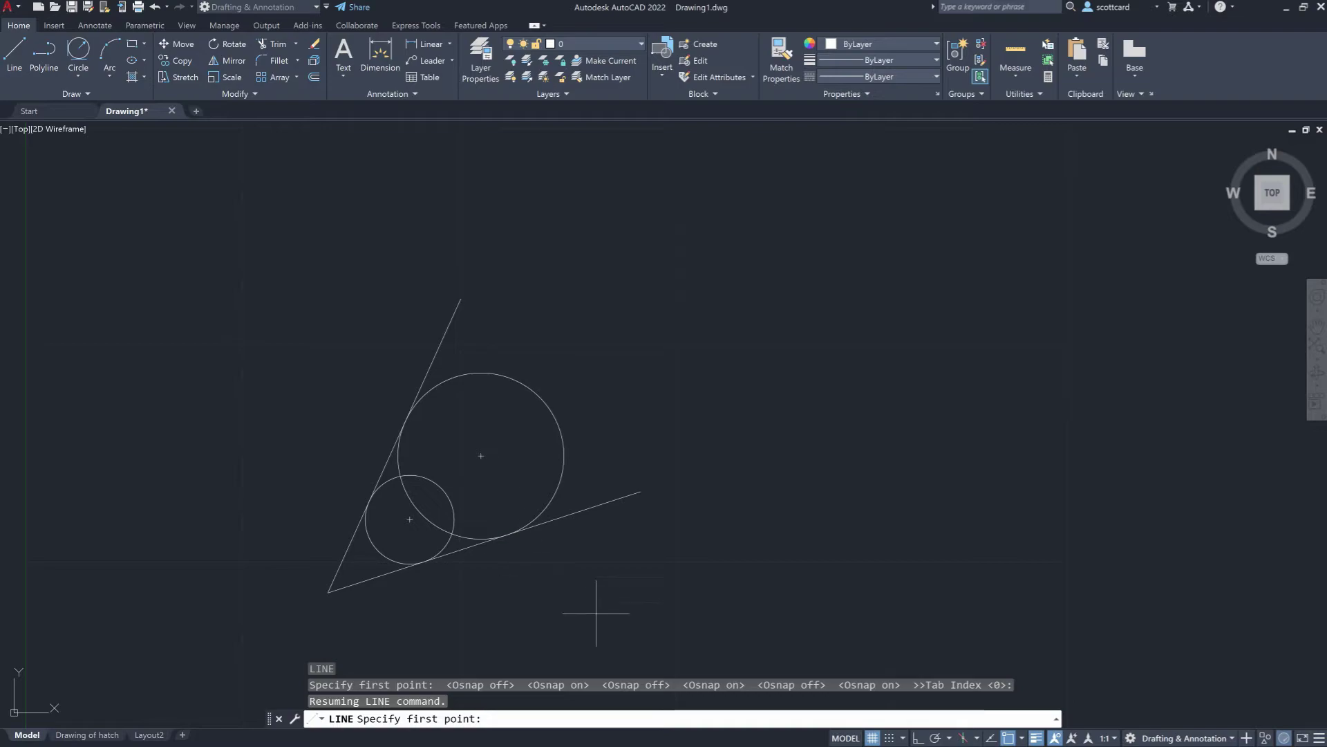
# Turn off Parallel, Tangent, Insertion, Intersection, Node and Geometric Center snaps, leaving Endpoint, Midpoint, Center, Extension.
pyautogui.click(1021, 739)
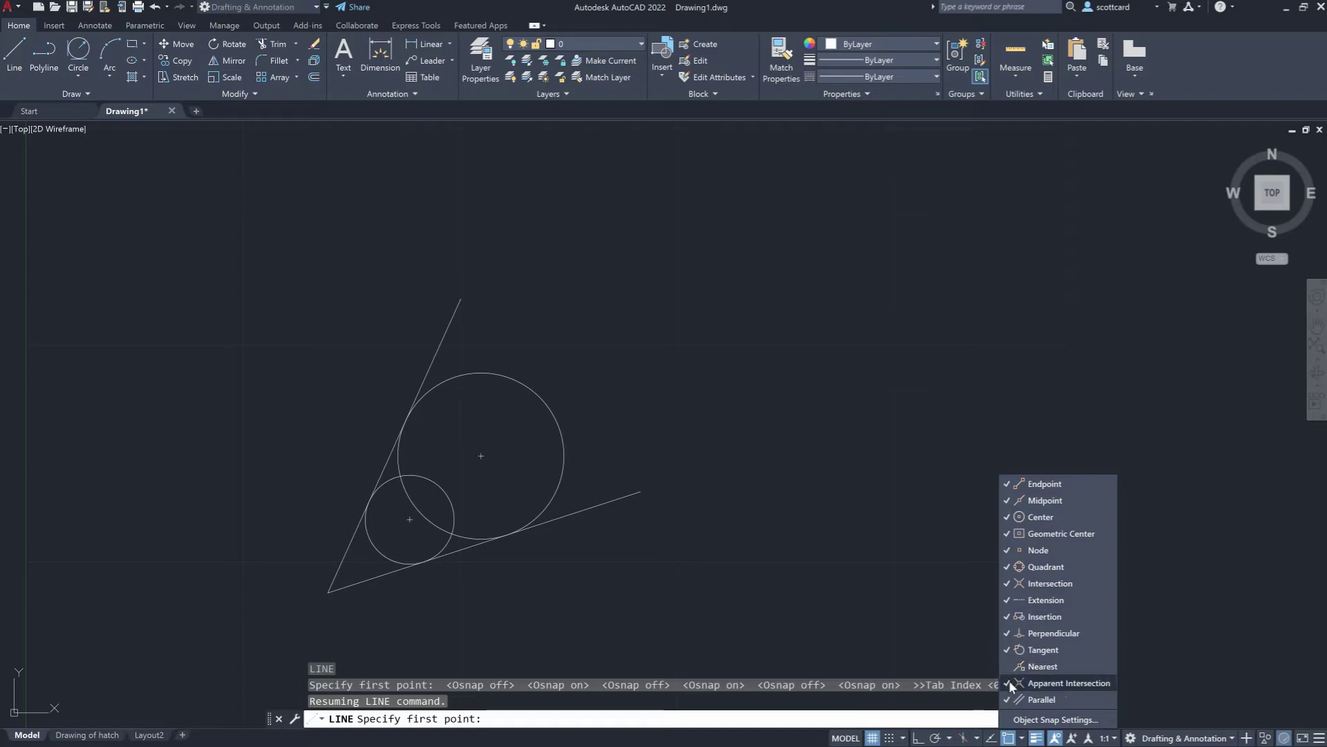
pyautogui.click(1009, 699)
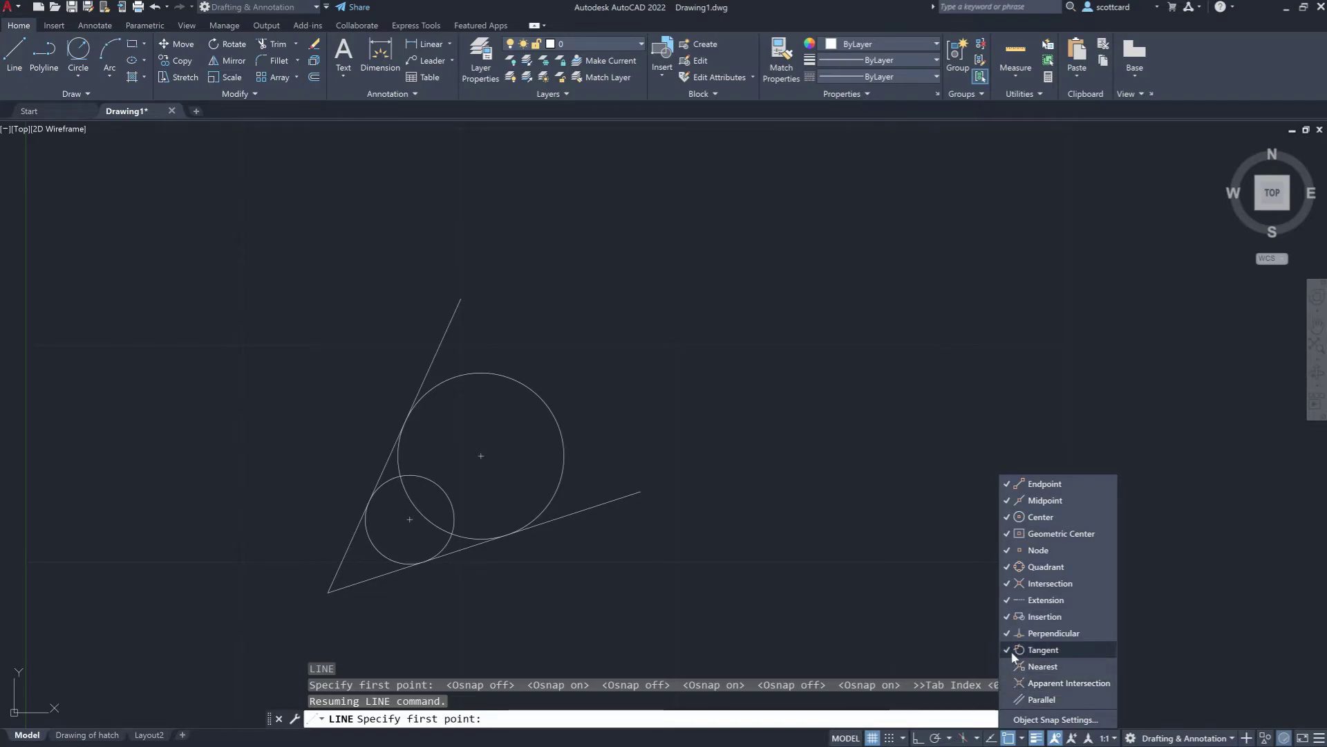
pyautogui.click(1008, 650)
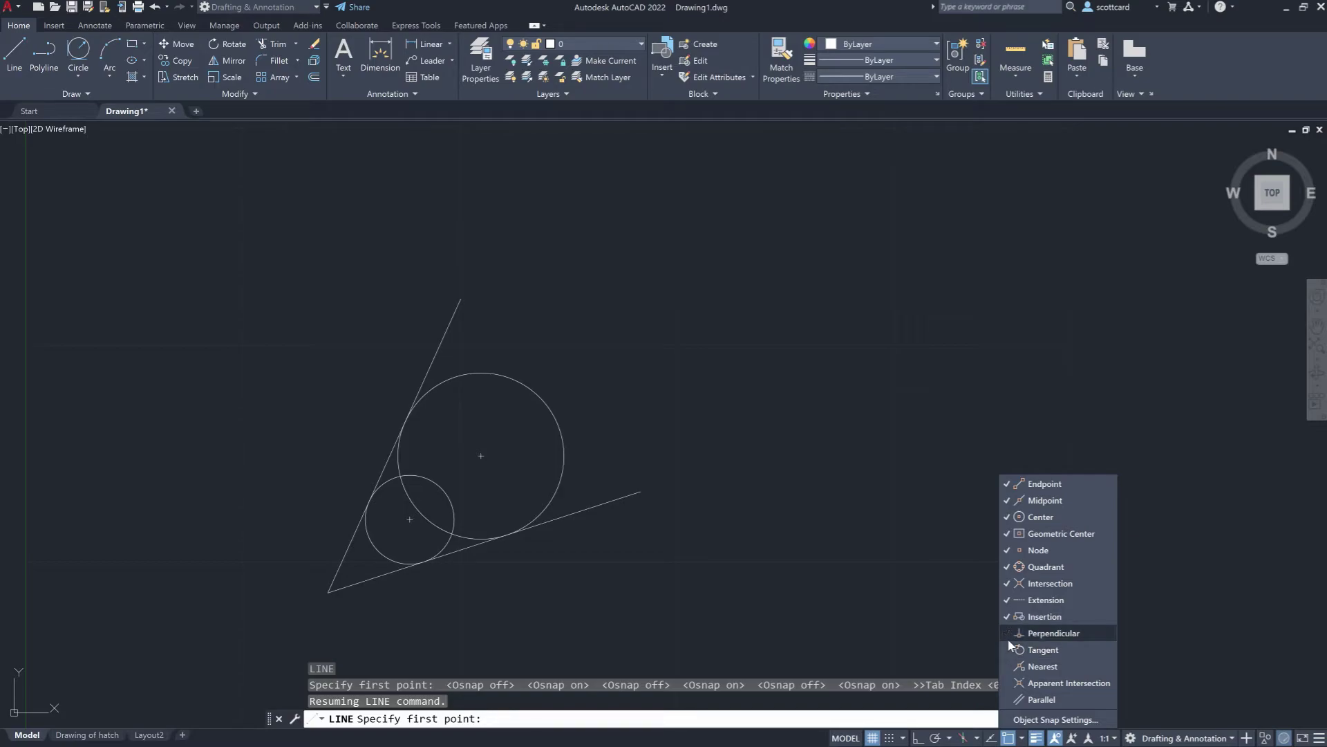
pyautogui.click(1007, 616)
pyautogui.click(1007, 600)
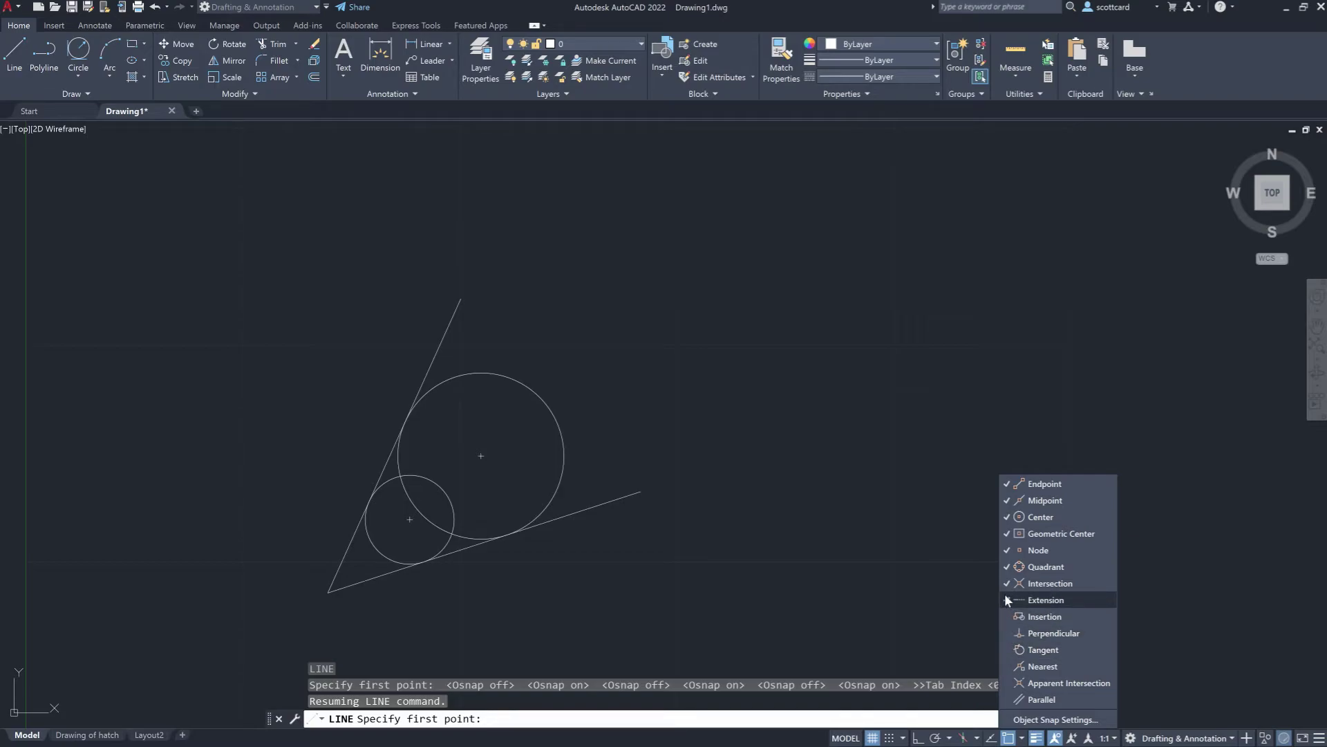
pyautogui.click(1006, 584)
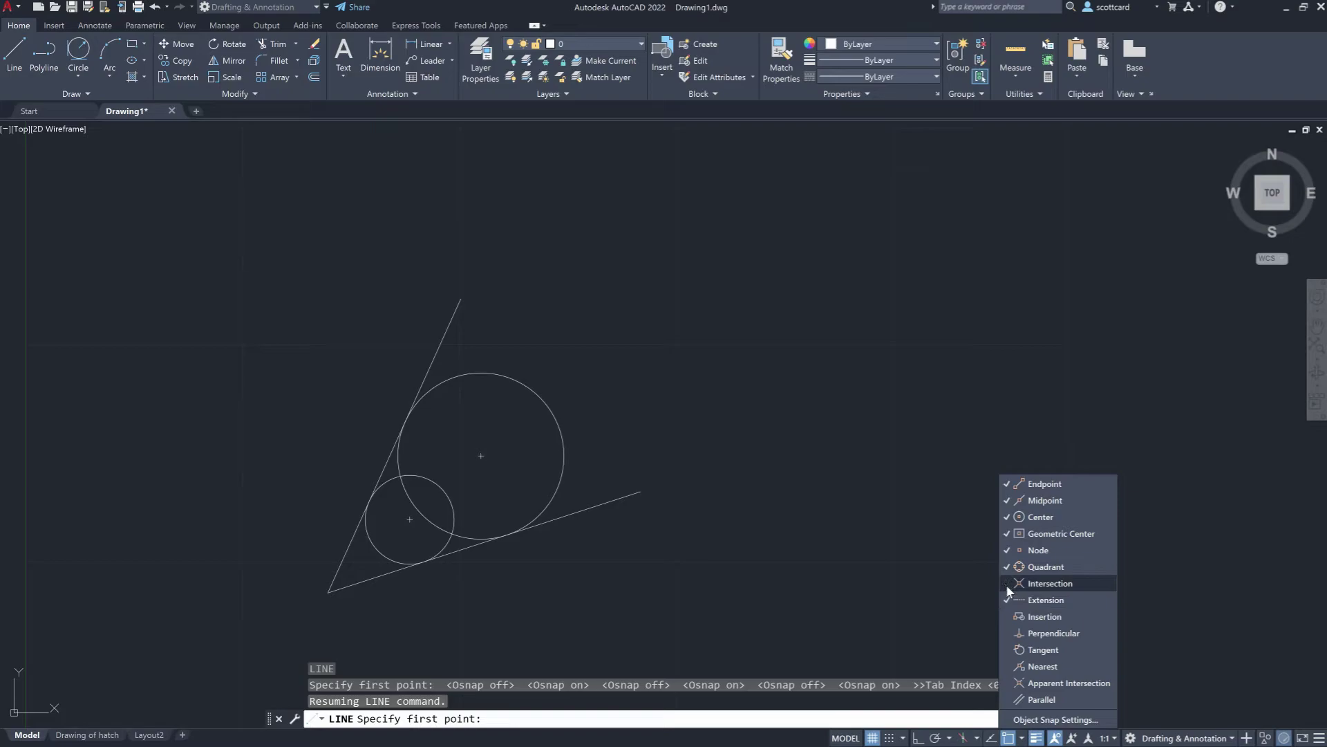
pyautogui.click(1006, 550)
pyautogui.click(1006, 531)
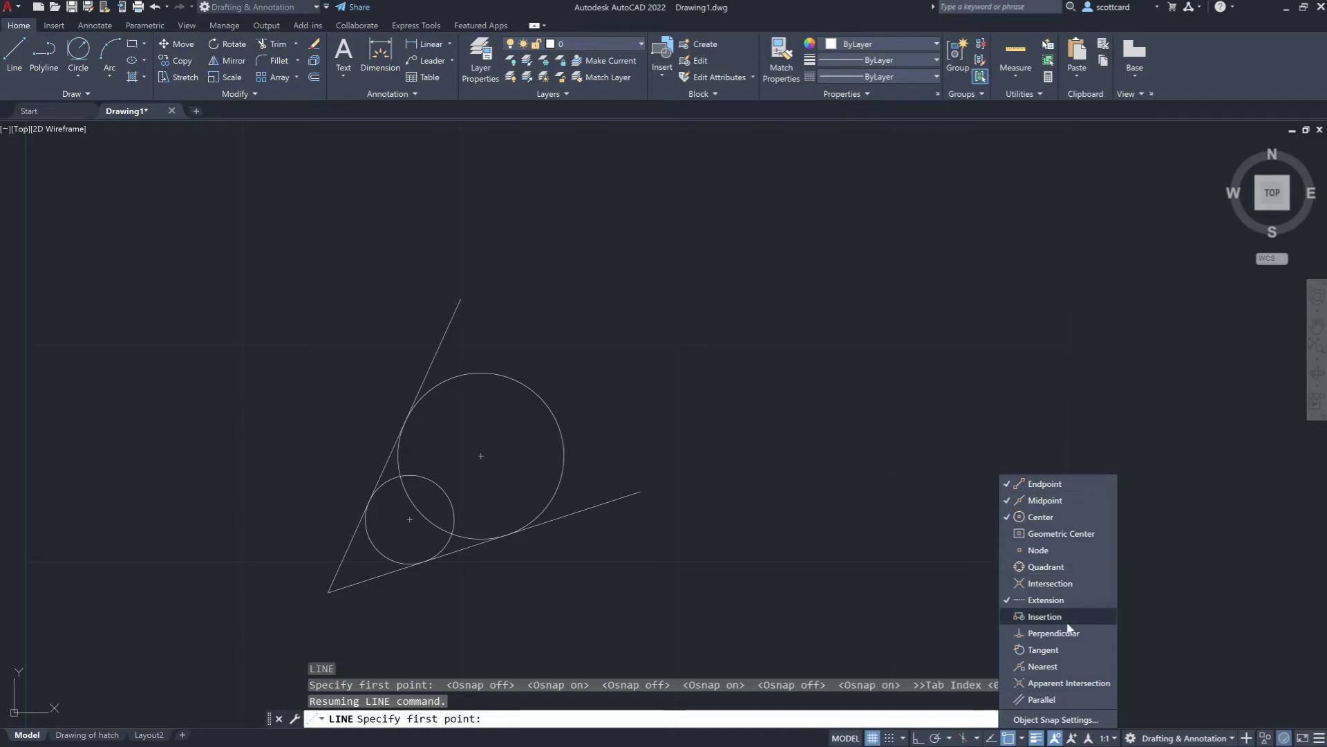
pyautogui.click(880, 541)
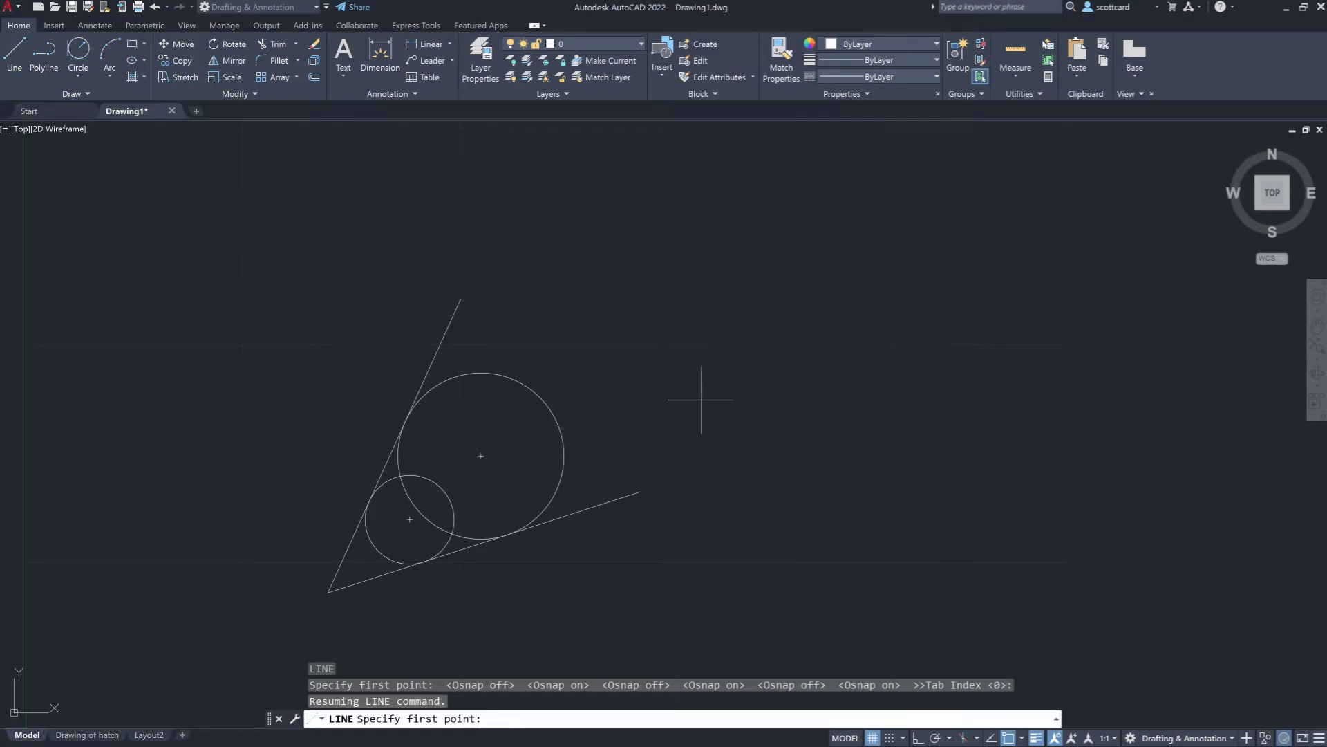
# Draw a line from the lower line's right endpoint tangent to the large circle.
pyautogui.press('Escape')
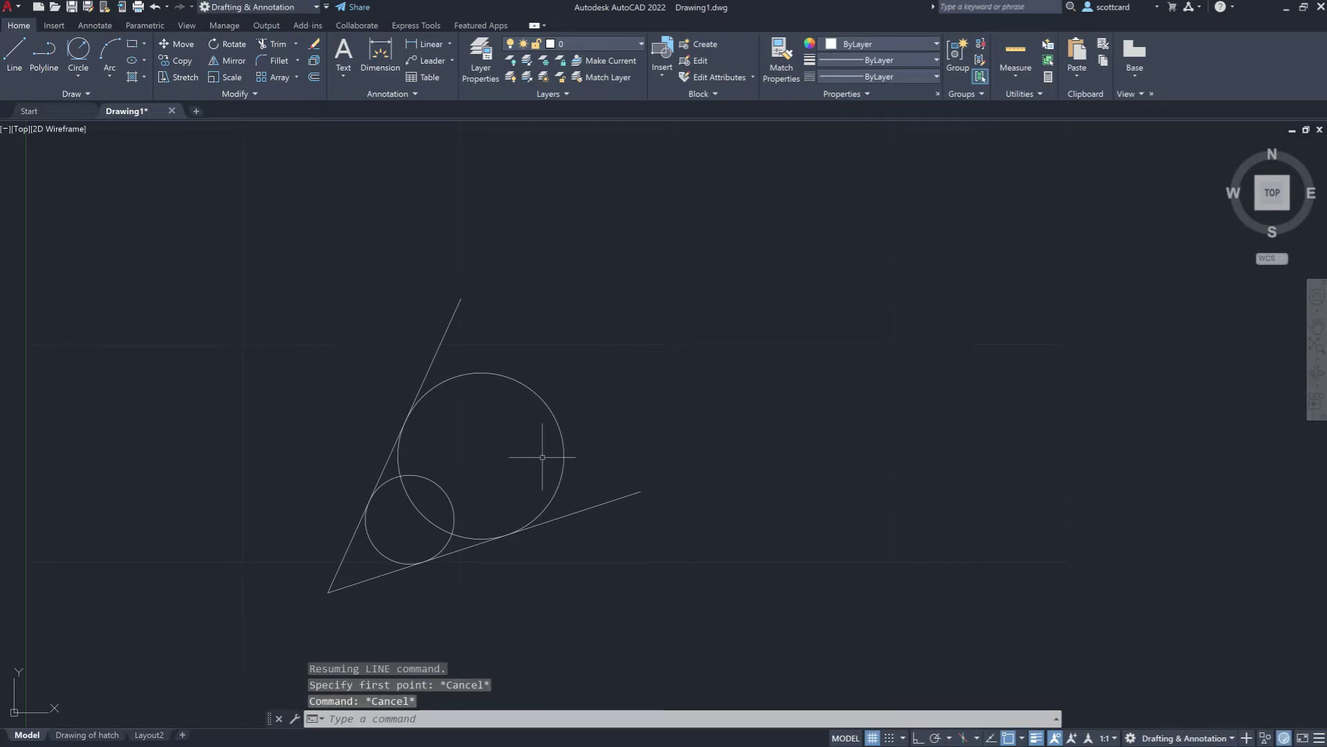
pyautogui.press('space')
pyautogui.click(640, 491)
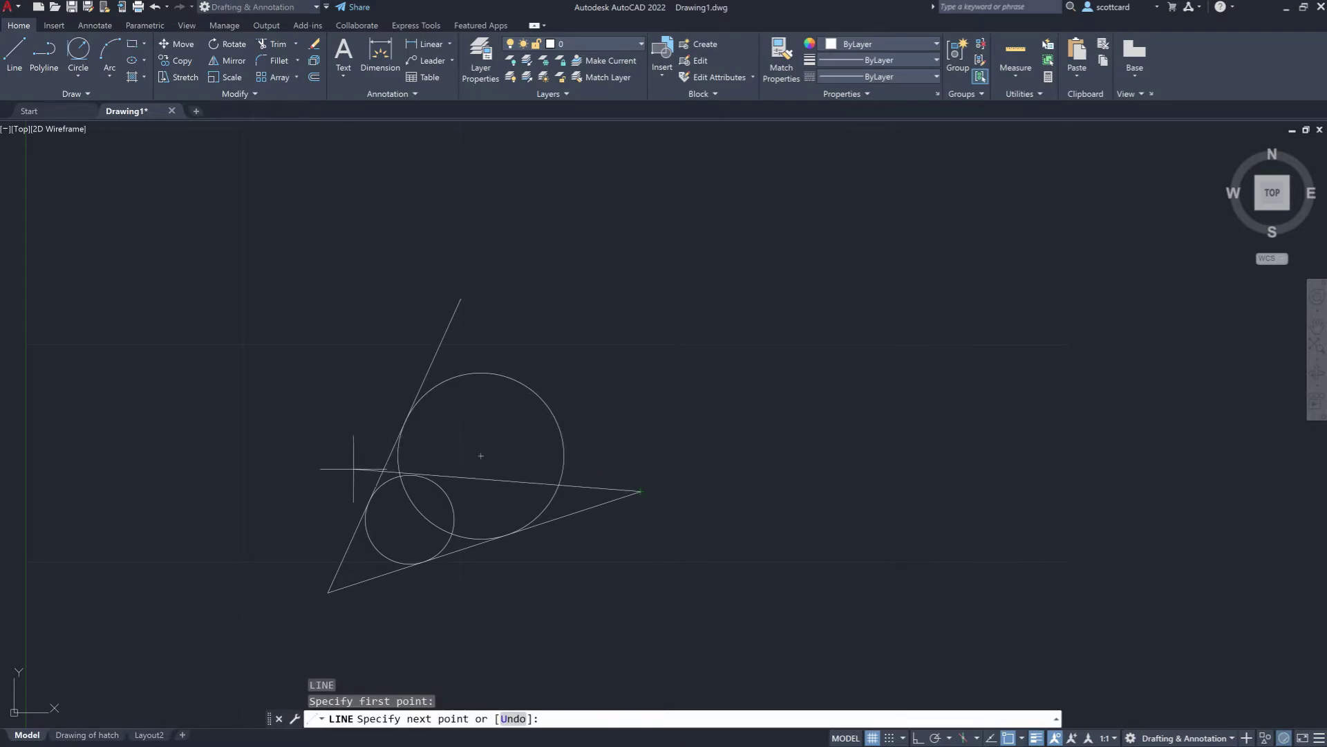
pyautogui.click(395, 453)
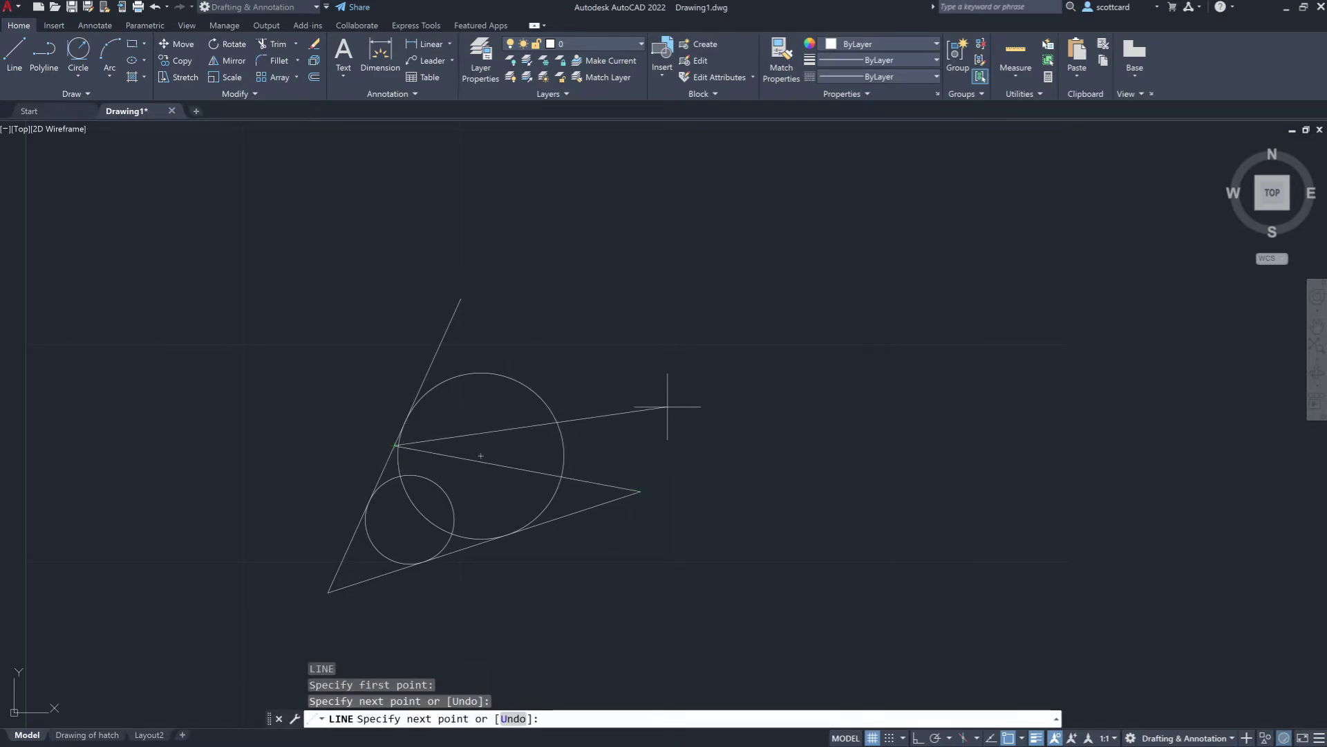
pyautogui.press('space')
pyautogui.press('space')
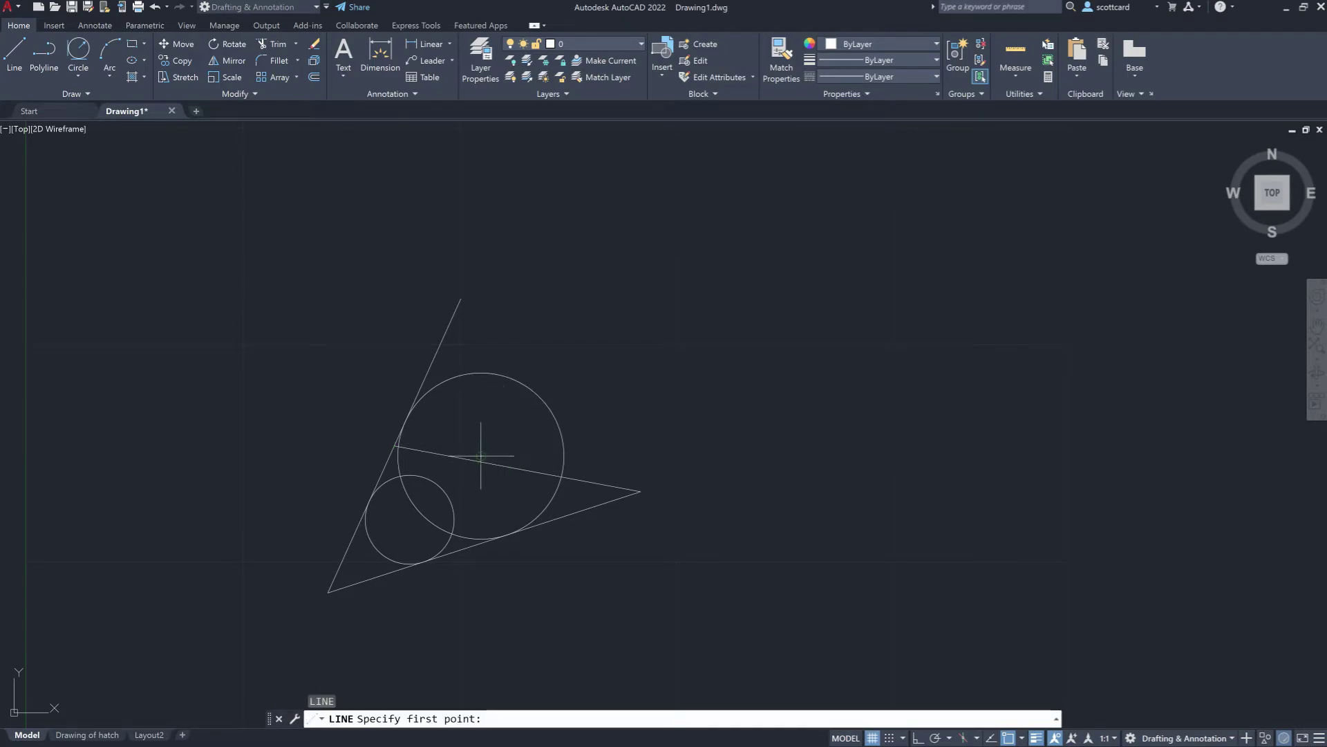
# Discard the line begun at the large circle's centre and start a new one at the top apex.
pyautogui.click(481, 456)
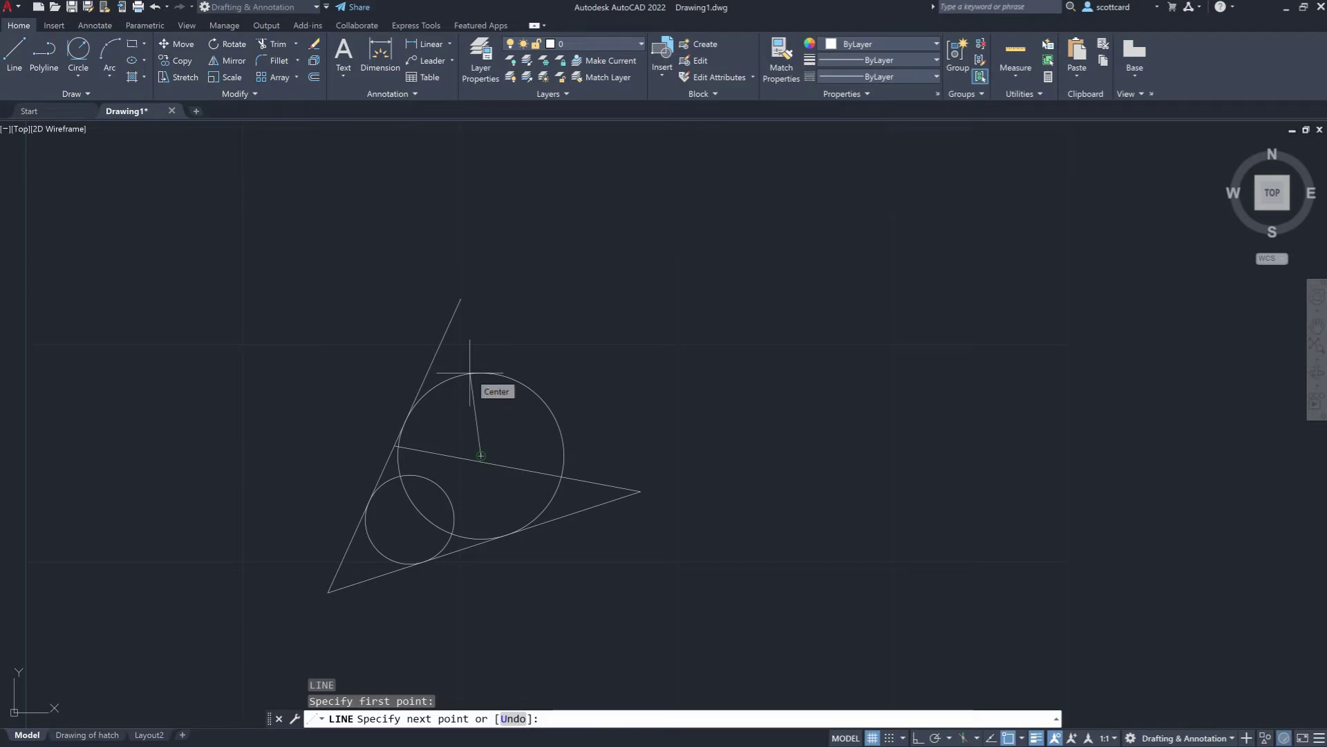
pyautogui.press('Escape')
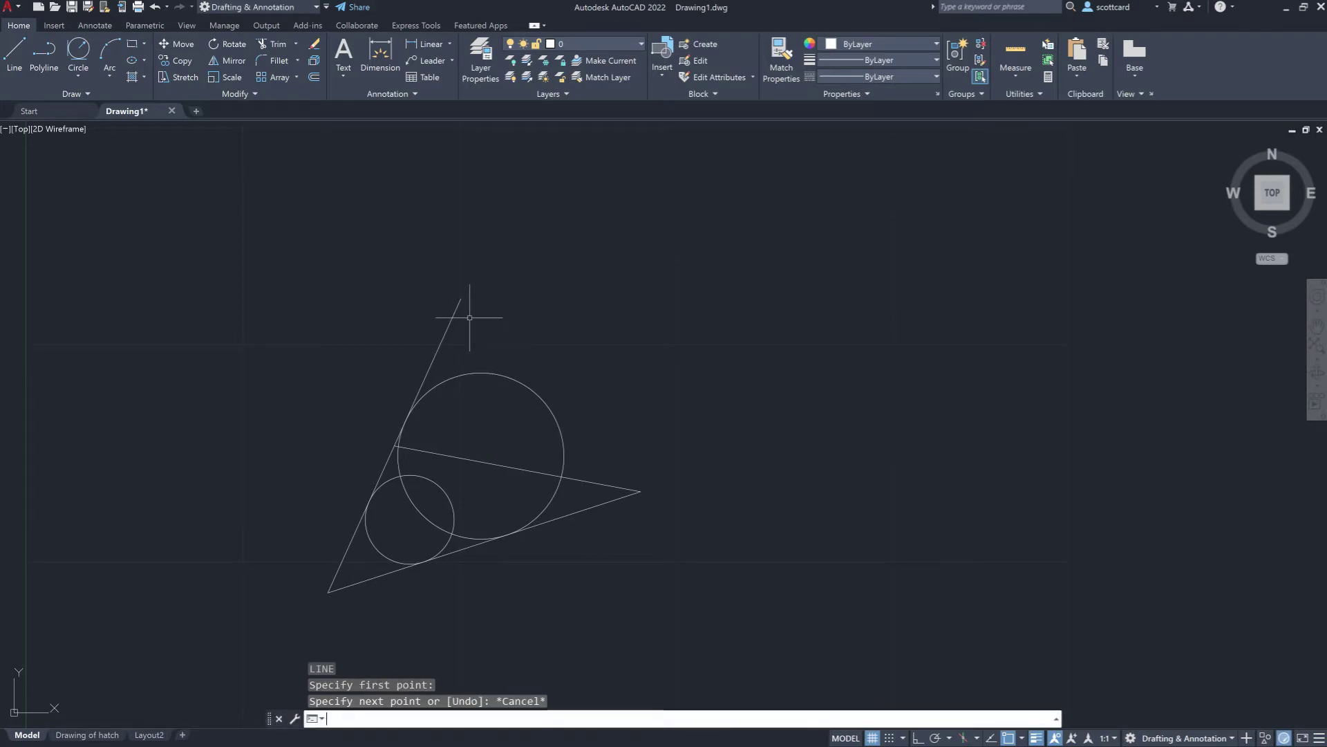
pyautogui.press('Return')
pyautogui.click(461, 298)
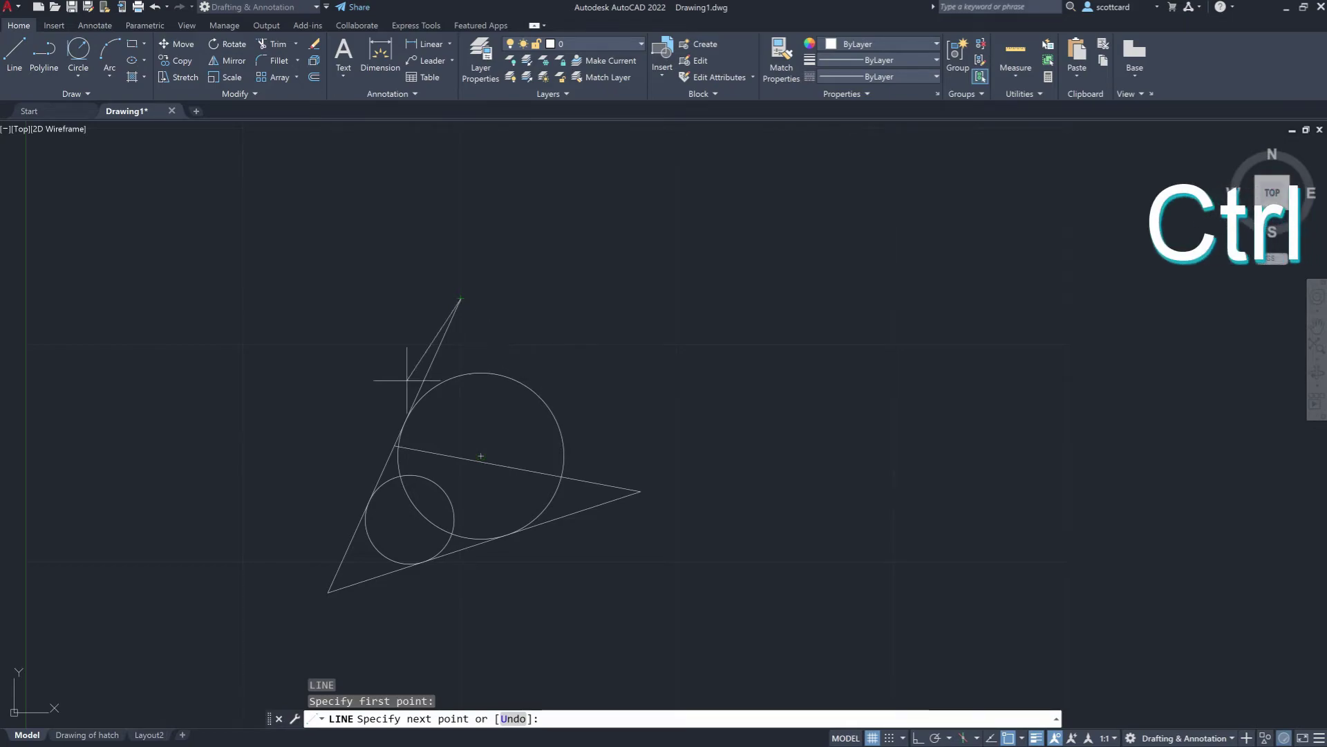
# End the line from the top apex tangent to the large circle using a Tangent snap override.
pyautogui.press('F8')
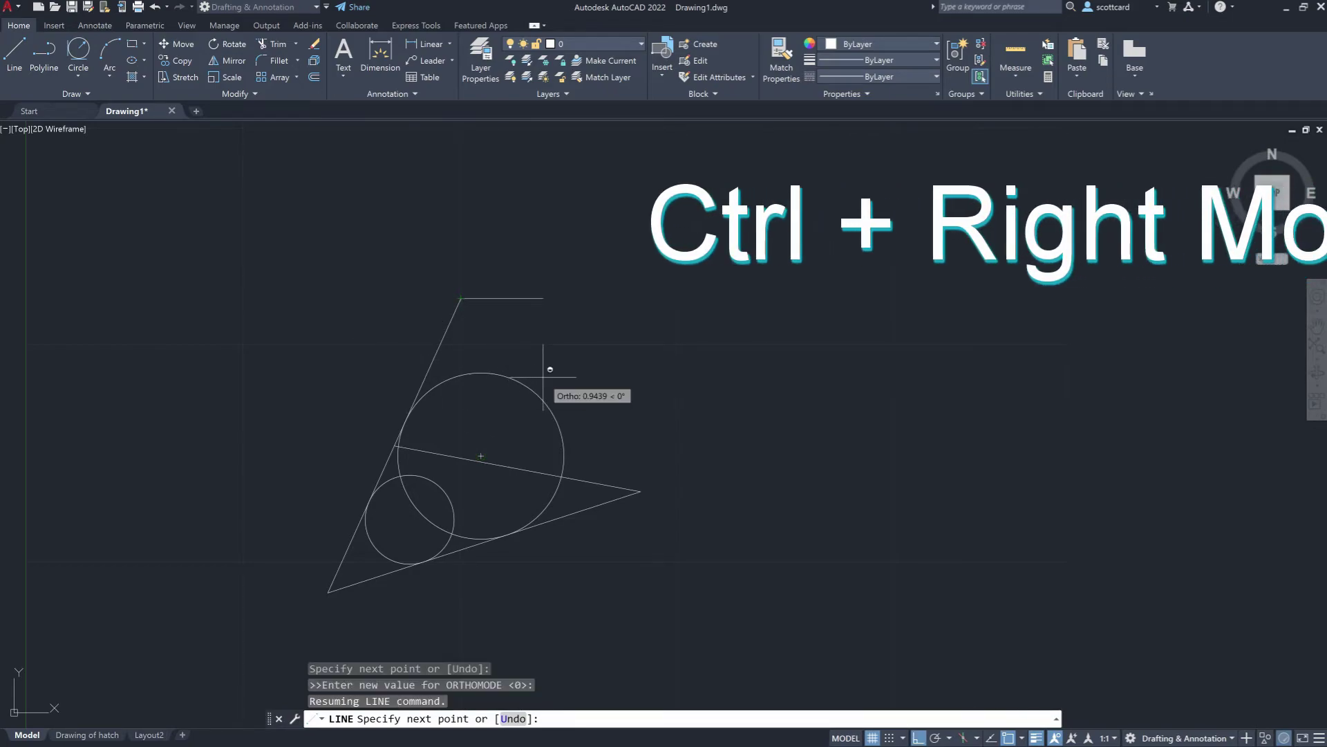
pyautogui.keyDown('ctrl'); pyautogui.rightClick(543, 377); pyautogui.keyUp('ctrl')
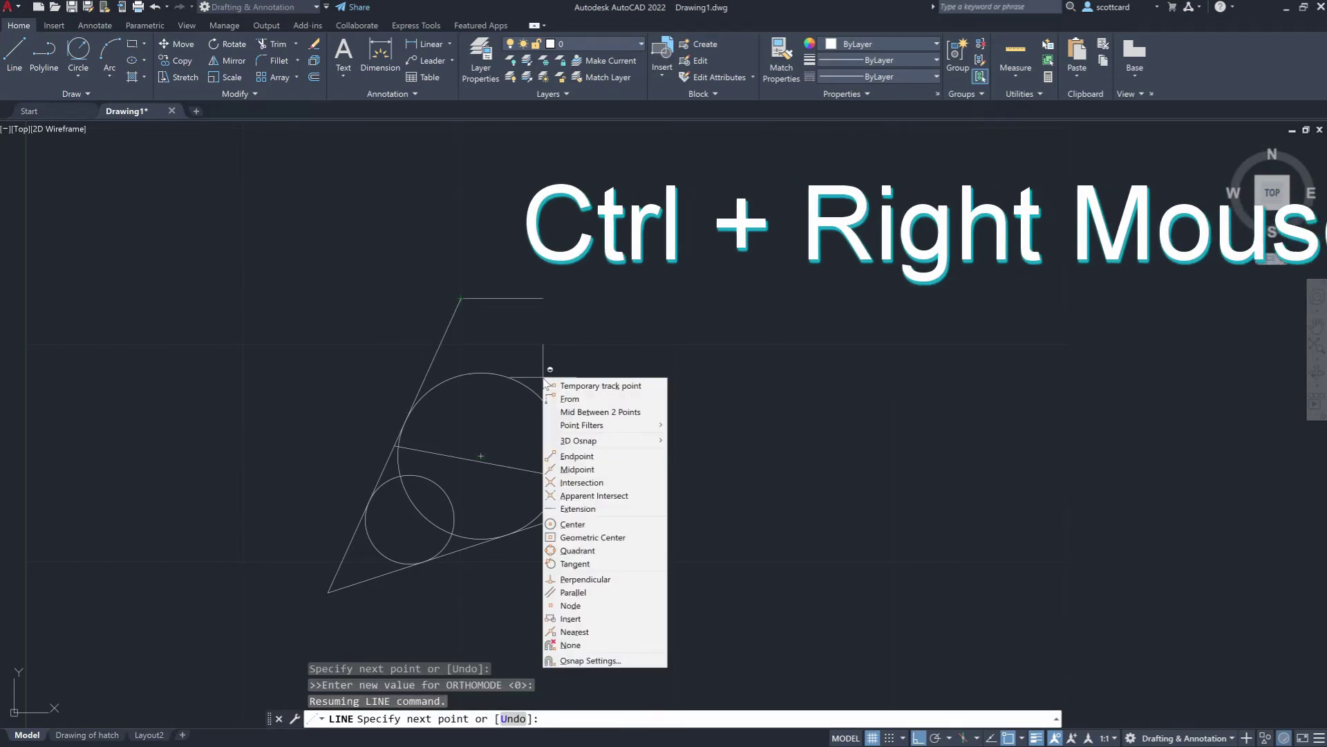
pyautogui.click(574, 564)
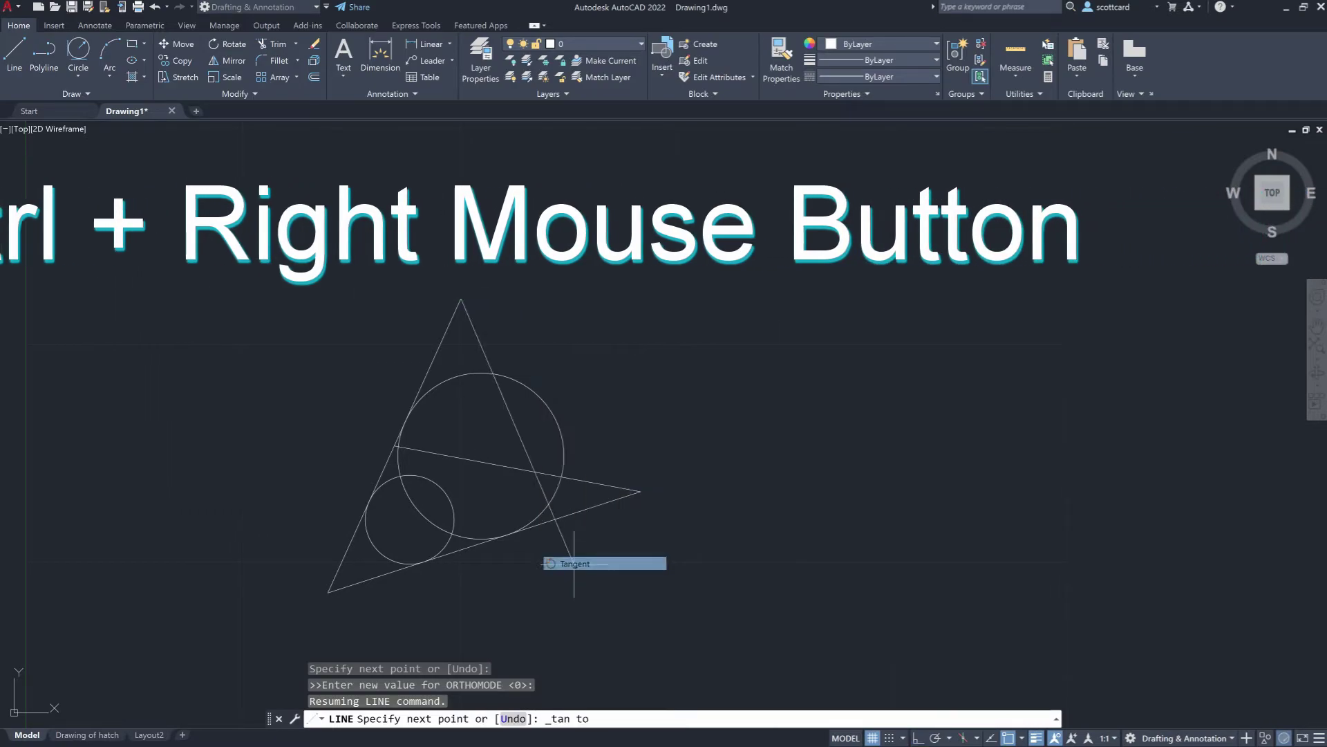
pyautogui.click(549, 387)
pyautogui.press('Return')
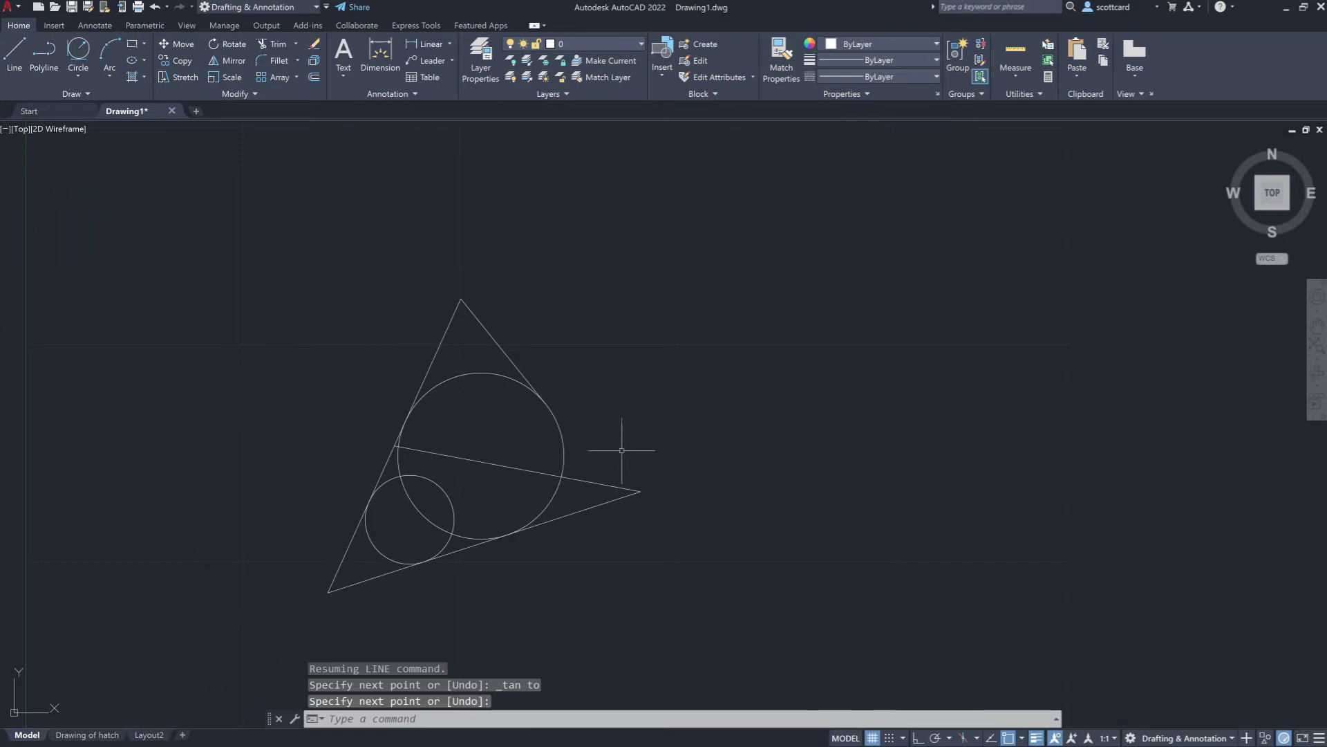
# Draw a line from the large circle's centre to the triangle's top apex, then turn object snap off.
pyautogui.press('Return')
pyautogui.press('Escape')
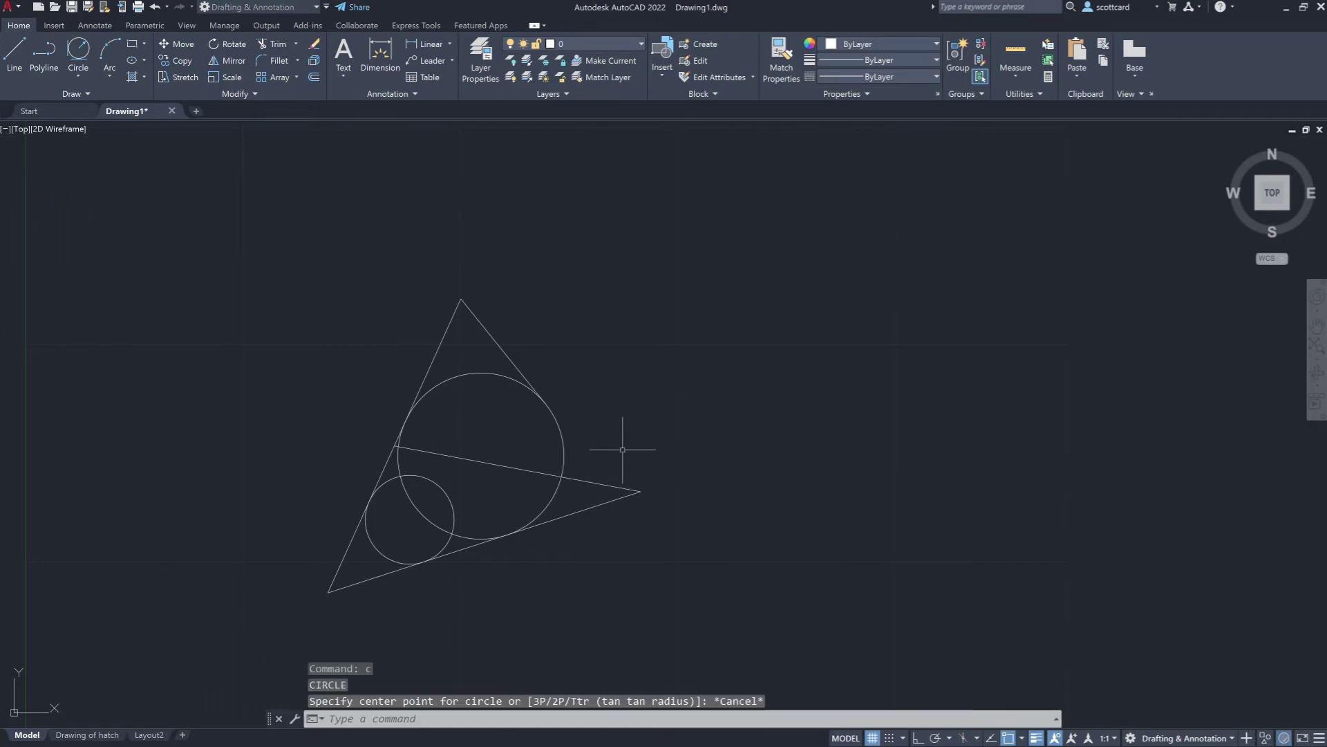
pyautogui.press('Escape')
pyautogui.write('L;')
pyautogui.press('Return')
pyautogui.press('Escape')
pyautogui.press('Escape')
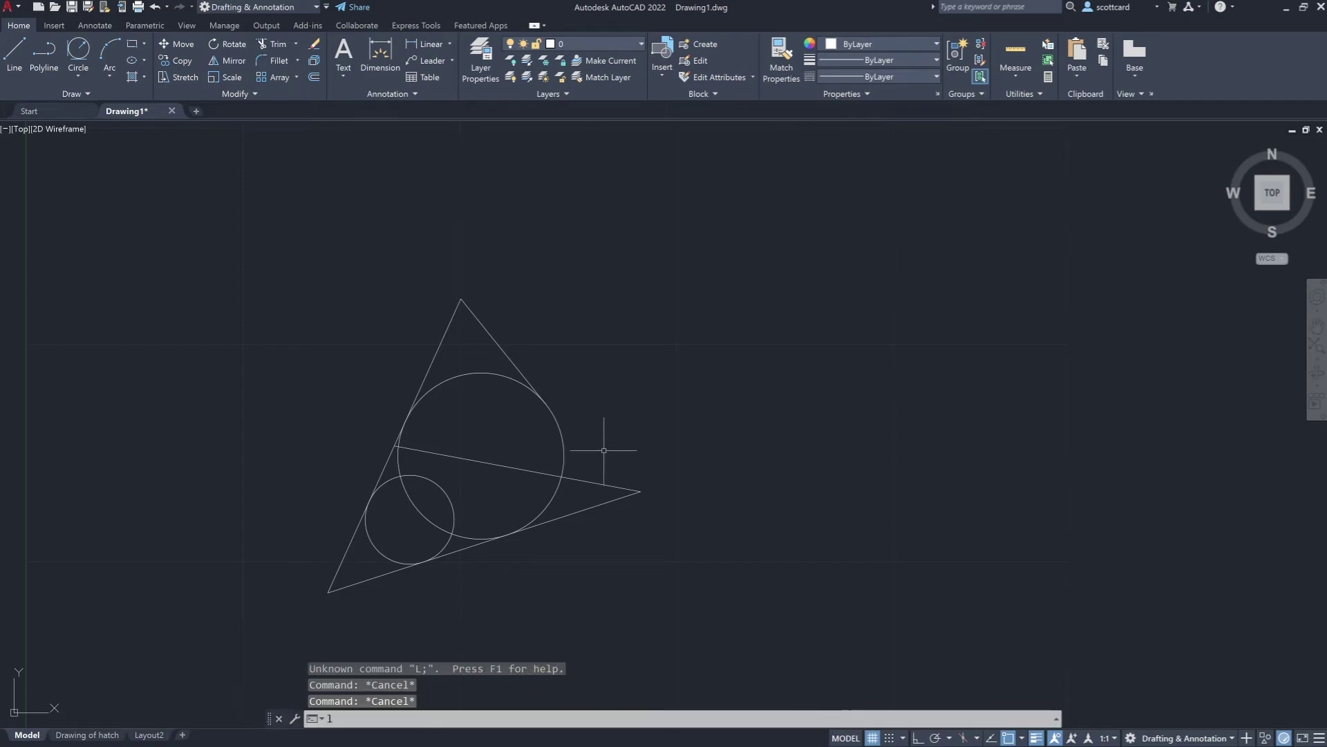
pyautogui.write('l')
pyautogui.press('Return')
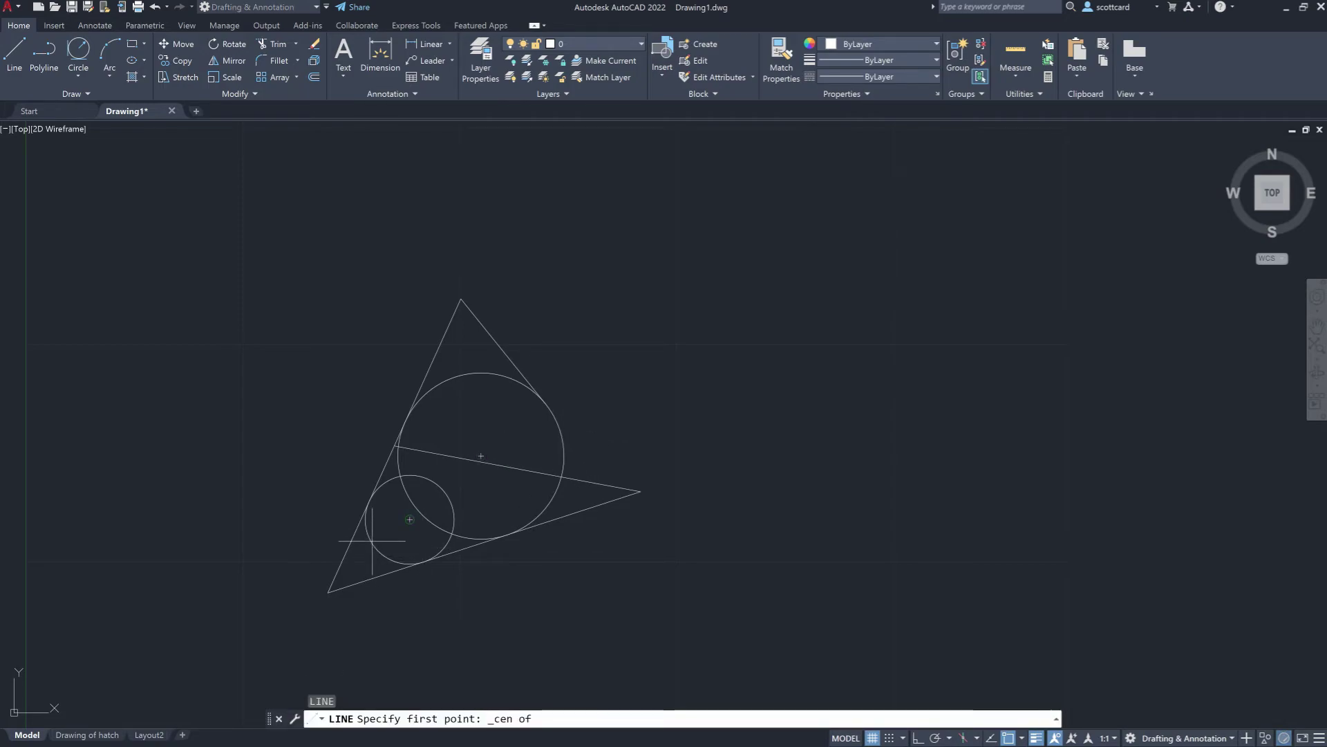
pyautogui.click(455, 374)
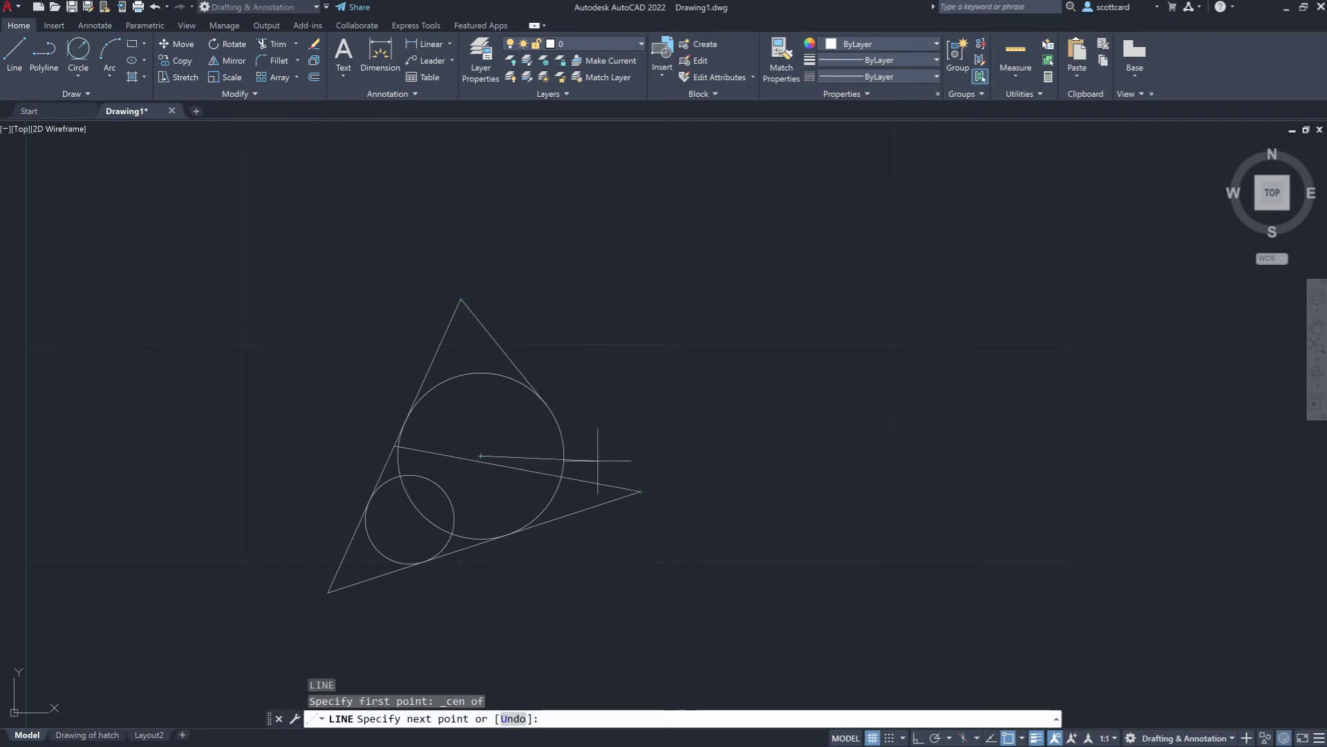
pyautogui.click(463, 305)
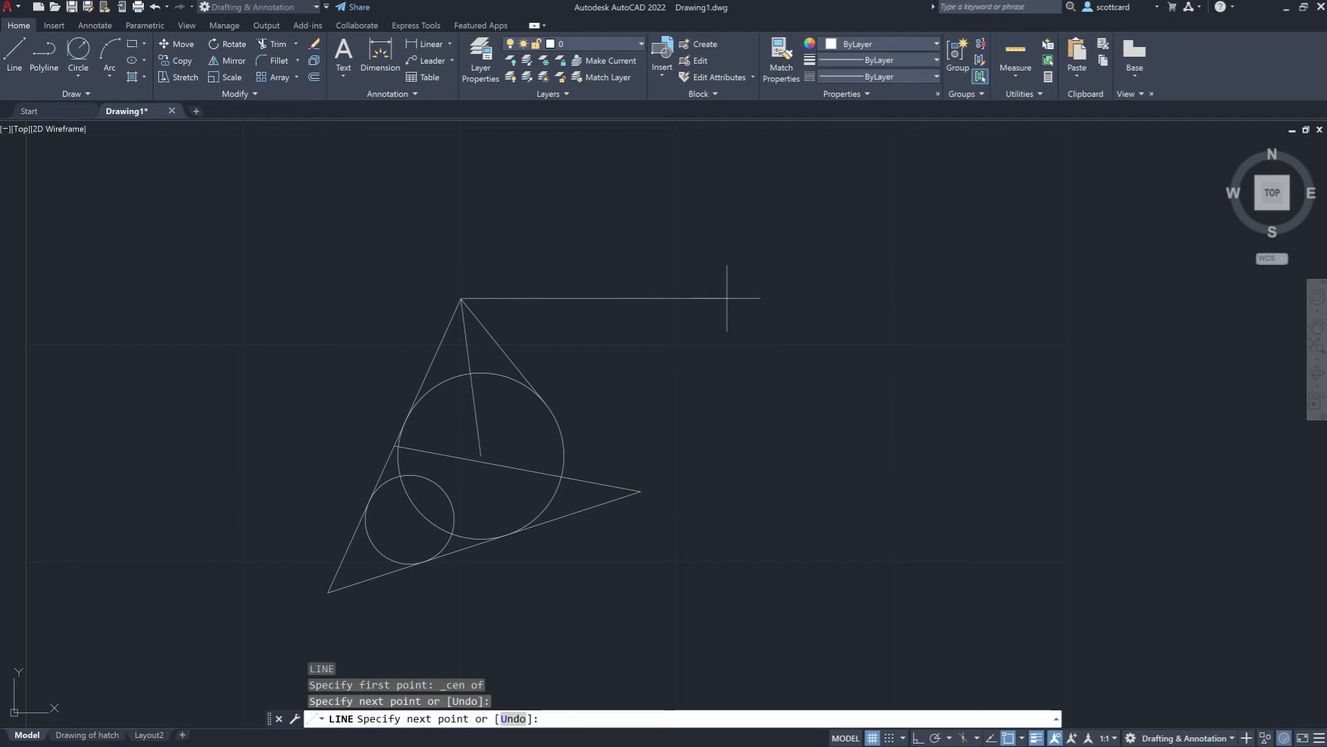
pyautogui.press('Return')
pyautogui.press('F3')
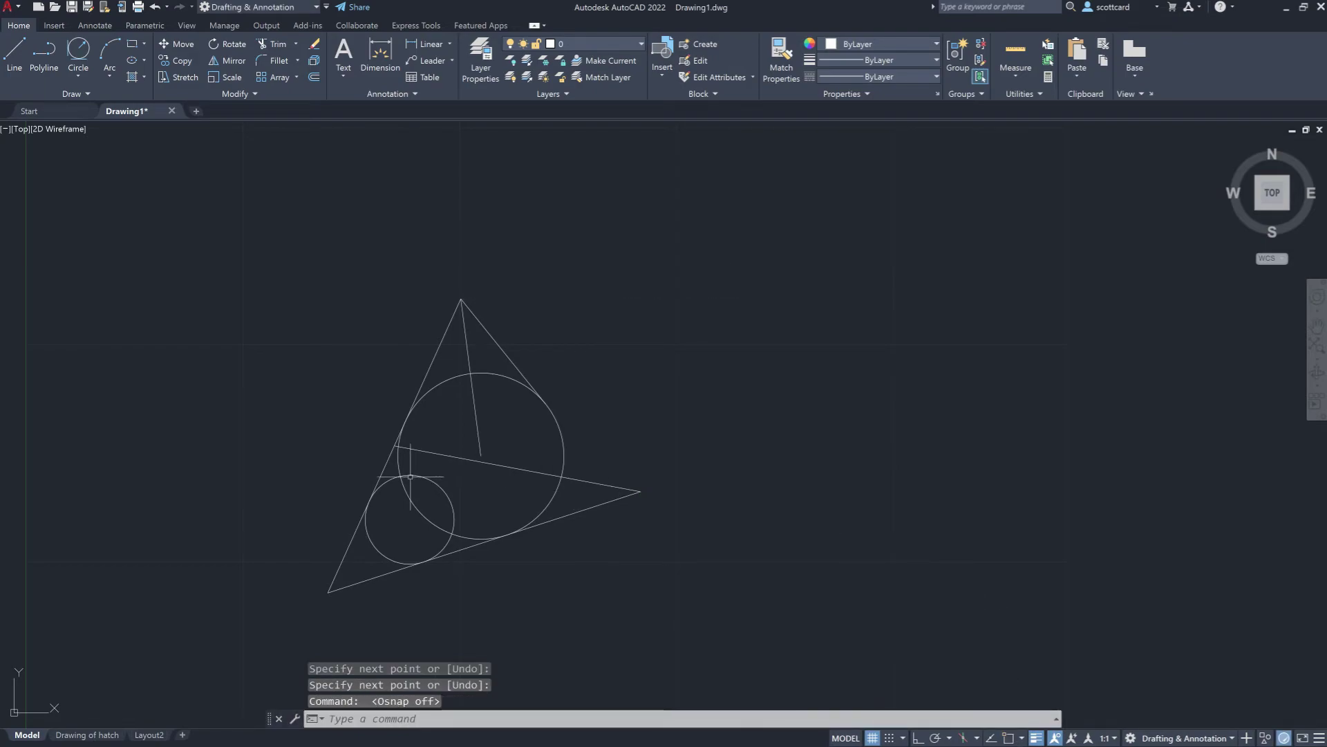
# Draw a line from the triangle's right vertex tangent to the large circle using Endpoint and Tangent overrides.
pyautogui.press('Return')
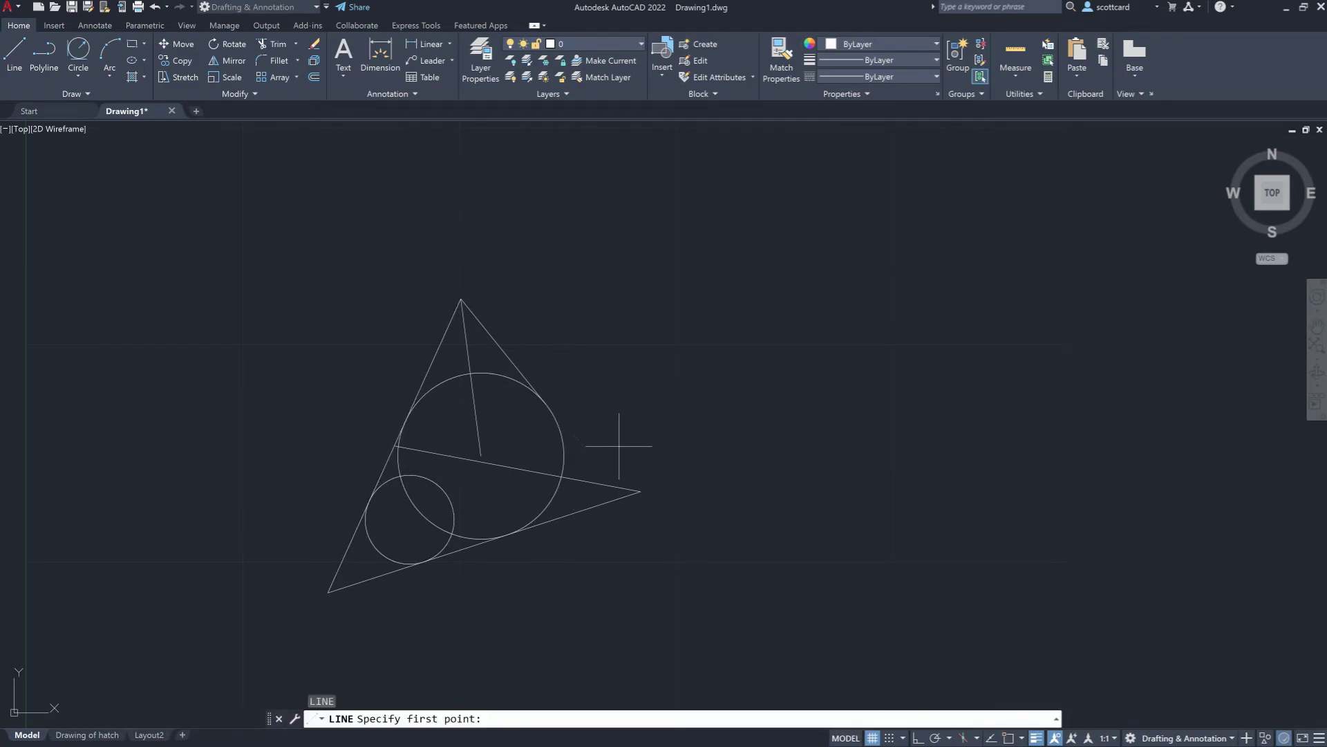
pyautogui.press('F8')
pyautogui.keyDown('shift'); pyautogui.rightClick(629, 454); pyautogui.keyUp('shift')
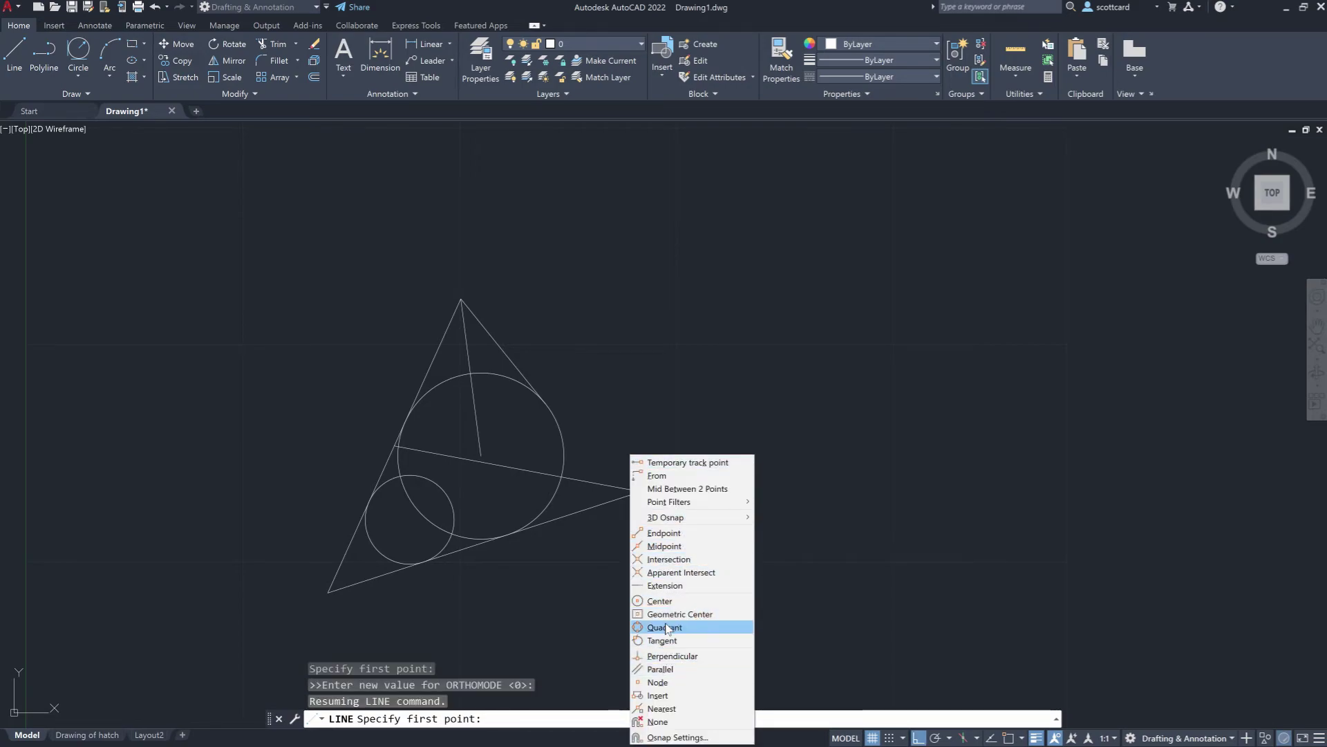
pyautogui.click(664, 533)
pyautogui.click(631, 490)
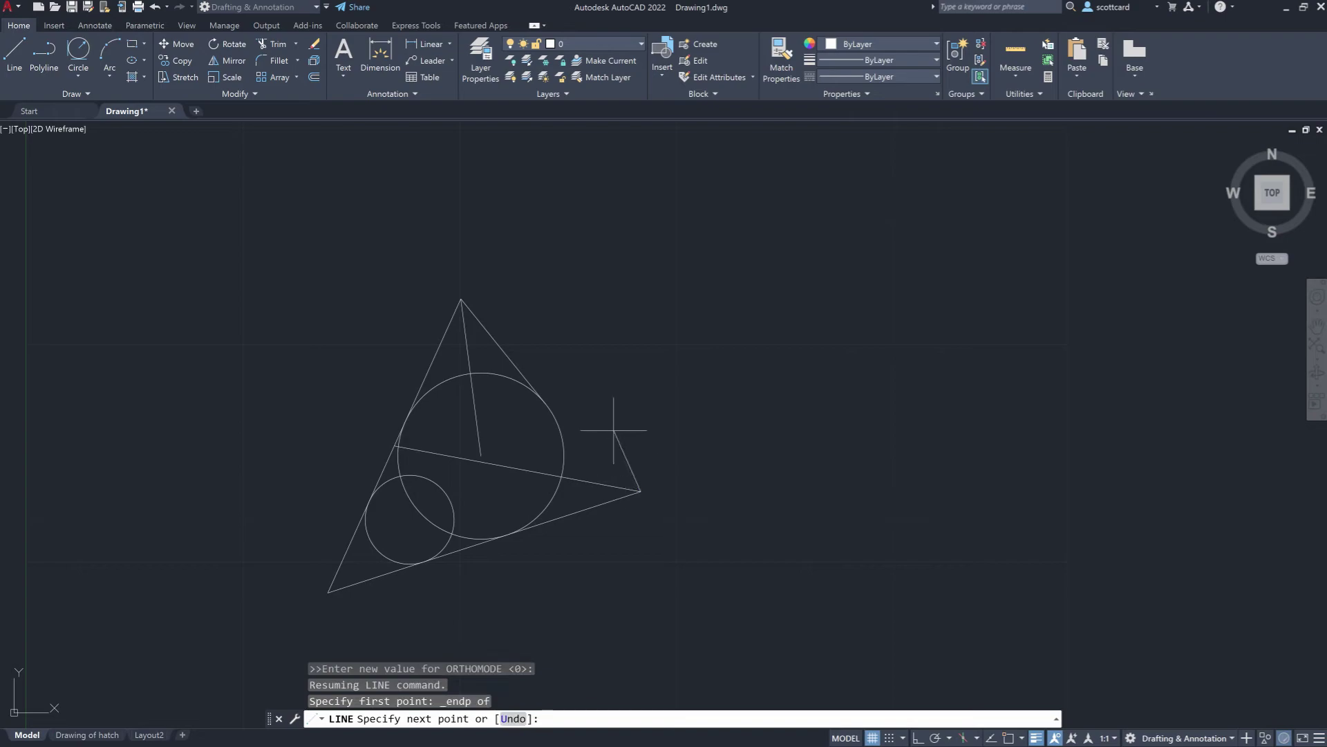
pyautogui.keyDown('shift'); pyautogui.rightClick(546, 399); pyautogui.keyUp('shift')
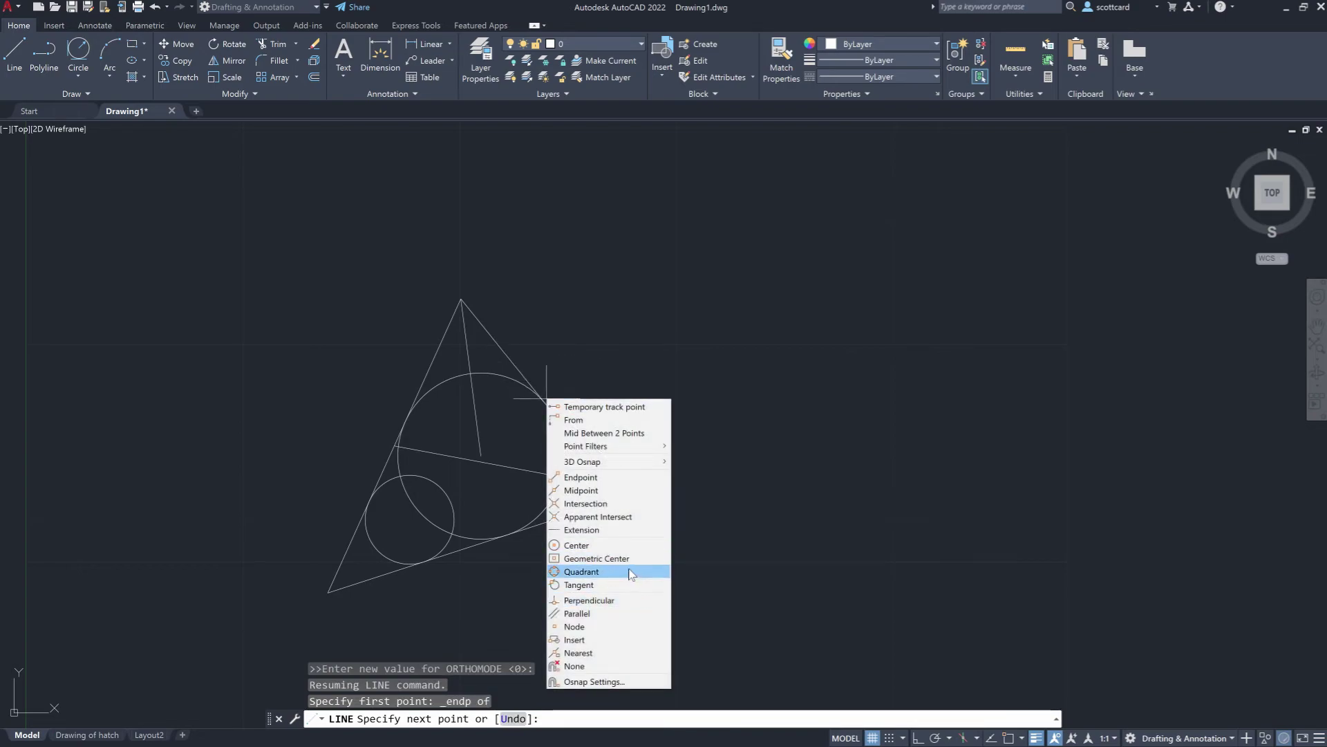
pyautogui.click(608, 585)
pyautogui.click(546, 403)
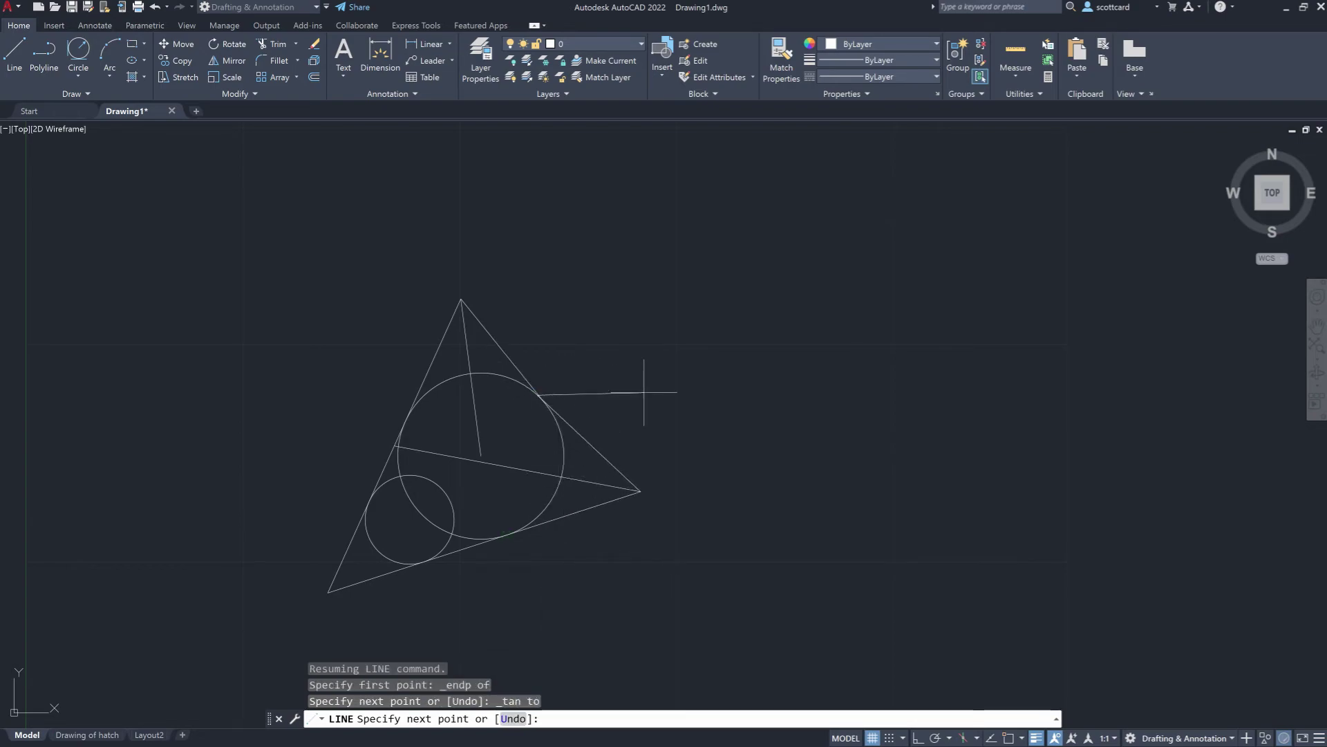
pyautogui.rightClick(660, 385)
pyautogui.press('Escape')
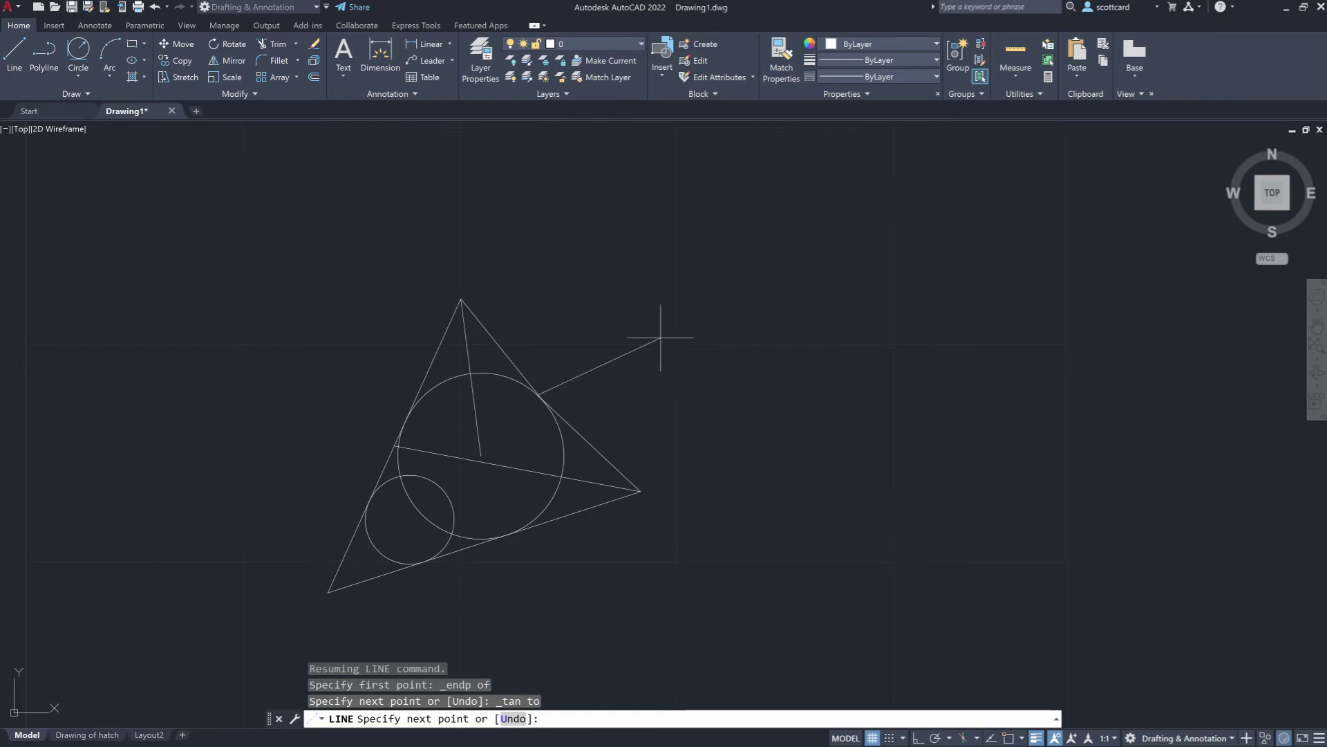
pyautogui.press('Return')
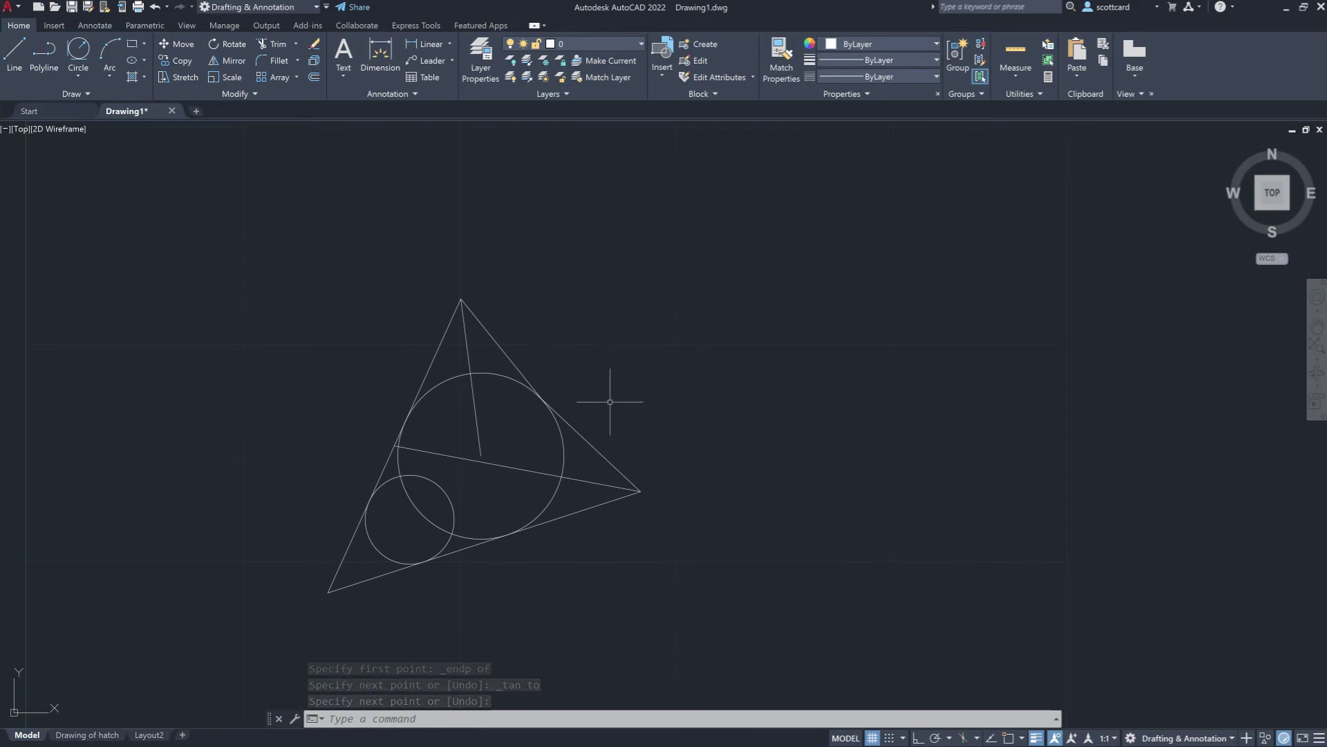
# With grid snap on, draw a short bent segment ending at the top apex via an Endpoint override.
pyautogui.press('F9')
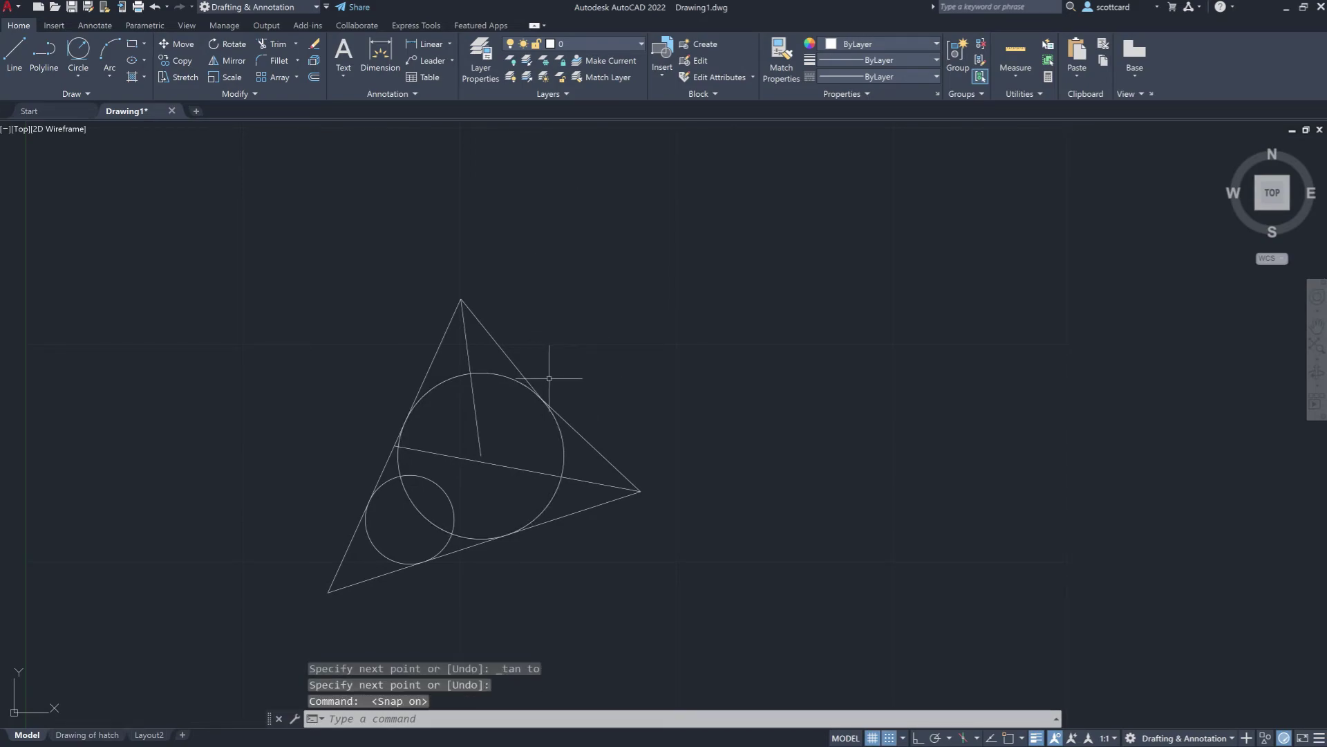
pyautogui.press('Return')
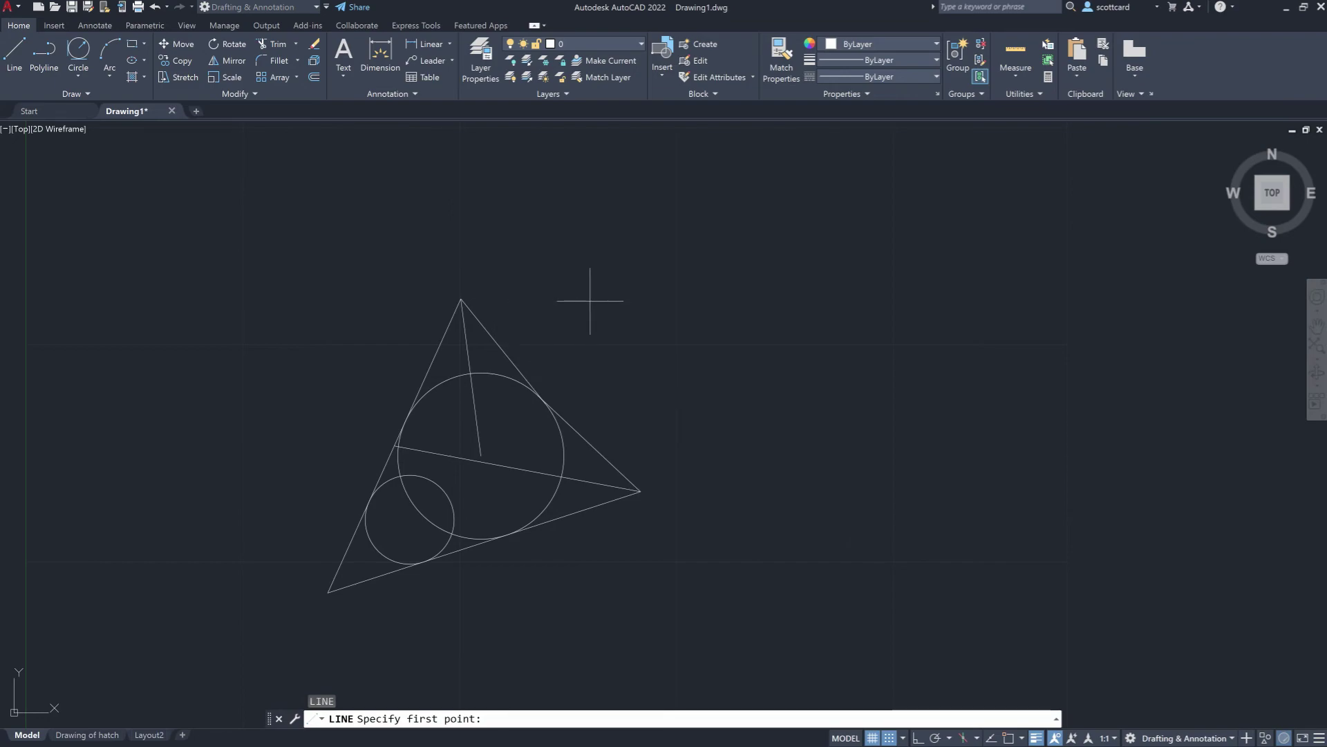
pyautogui.click(546, 300)
pyautogui.click(590, 344)
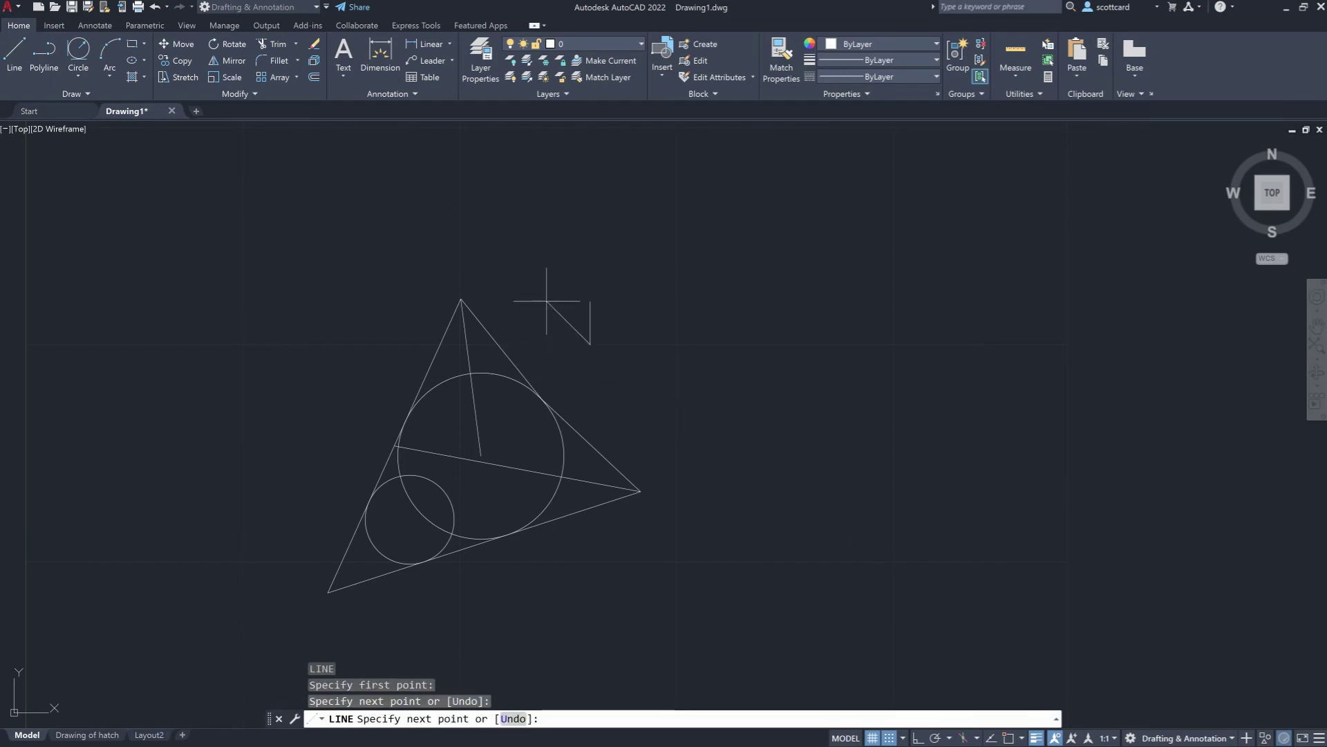
pyautogui.keyDown('shift'); pyautogui.rightClick(523, 315); pyautogui.keyUp('shift')
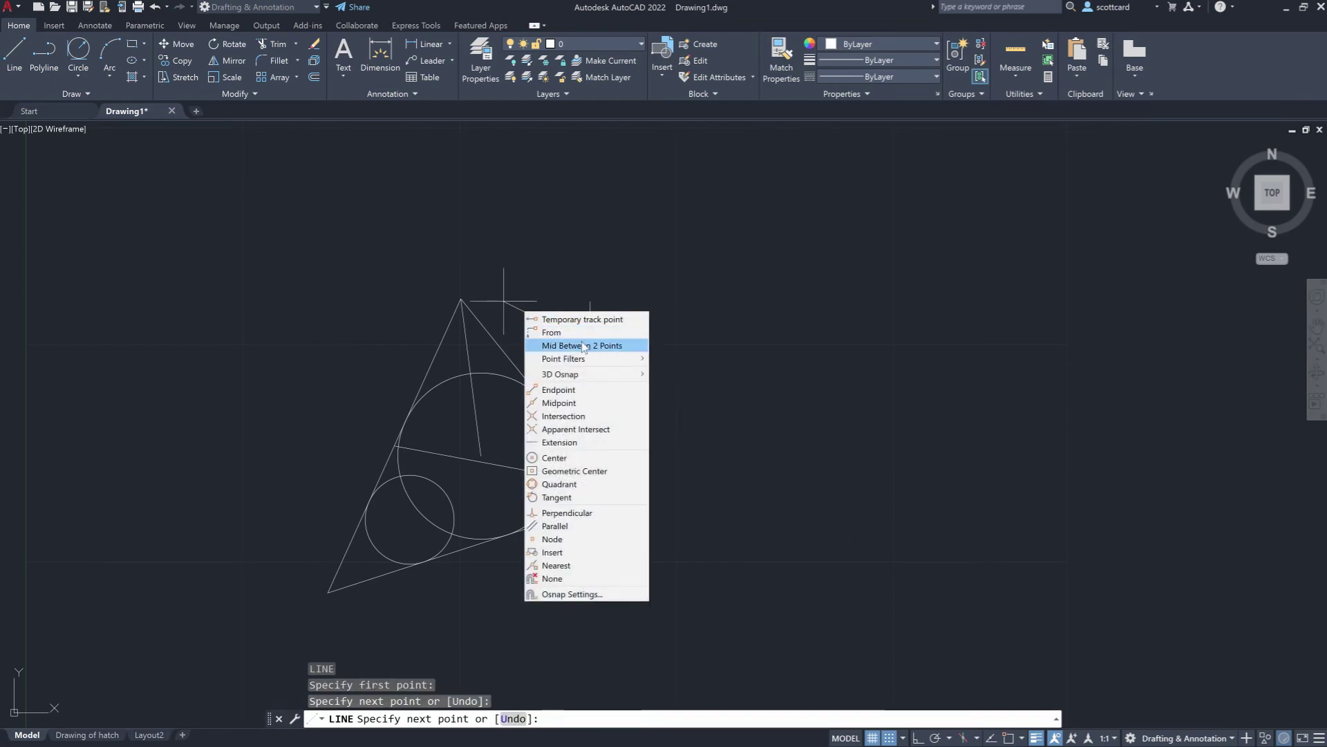
pyautogui.click(560, 394)
pyautogui.click(461, 299)
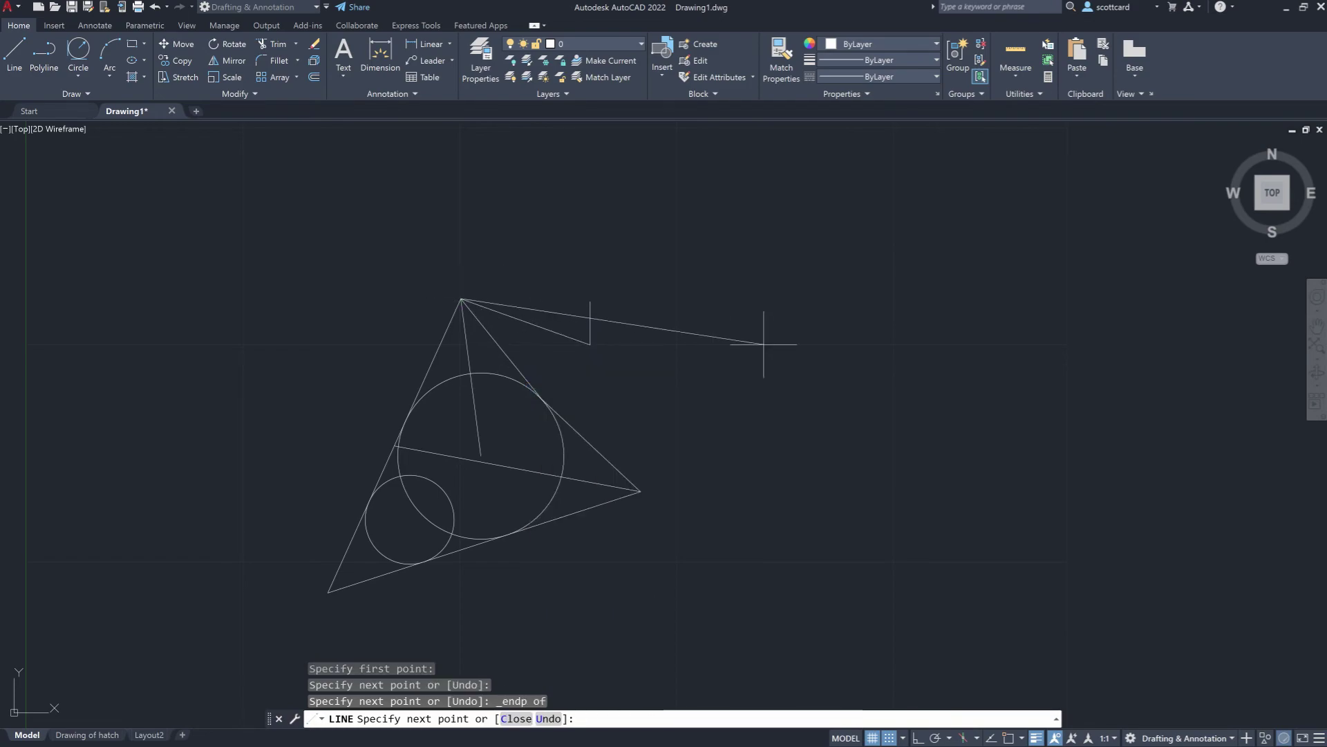
pyautogui.press('Return')
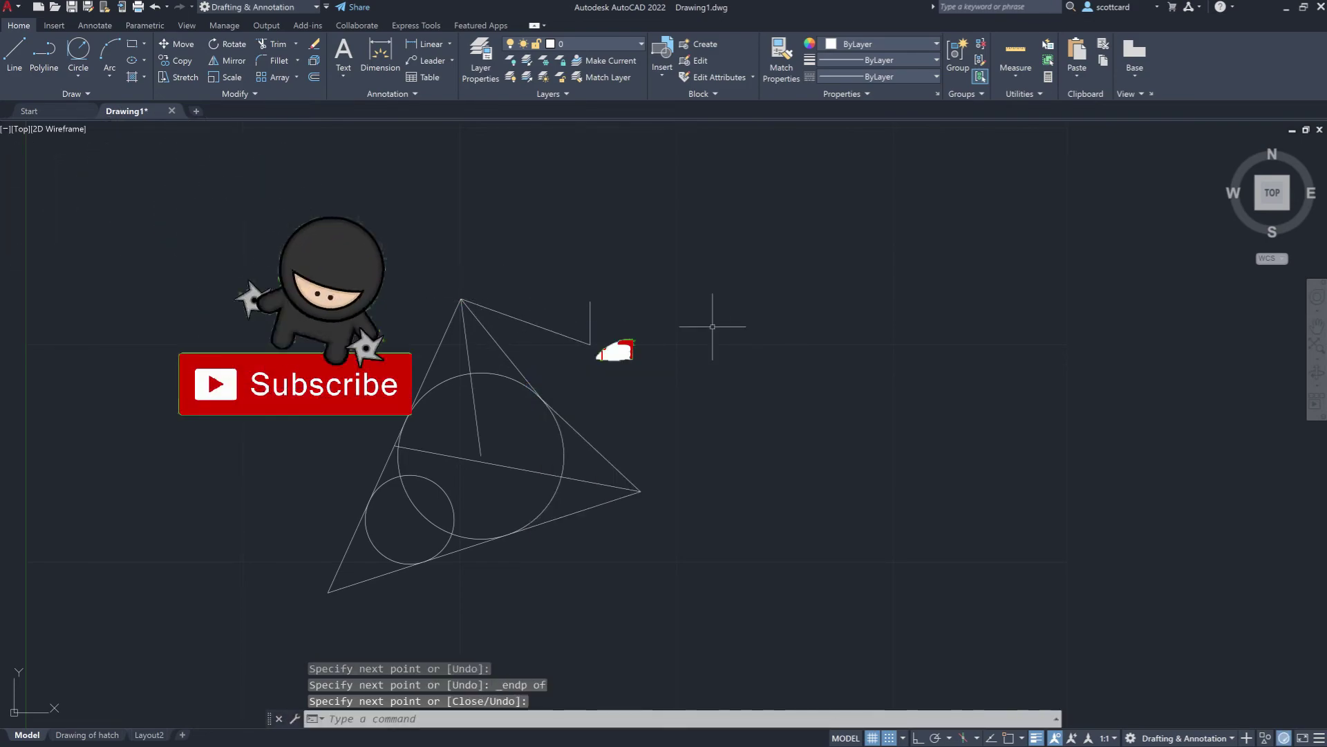